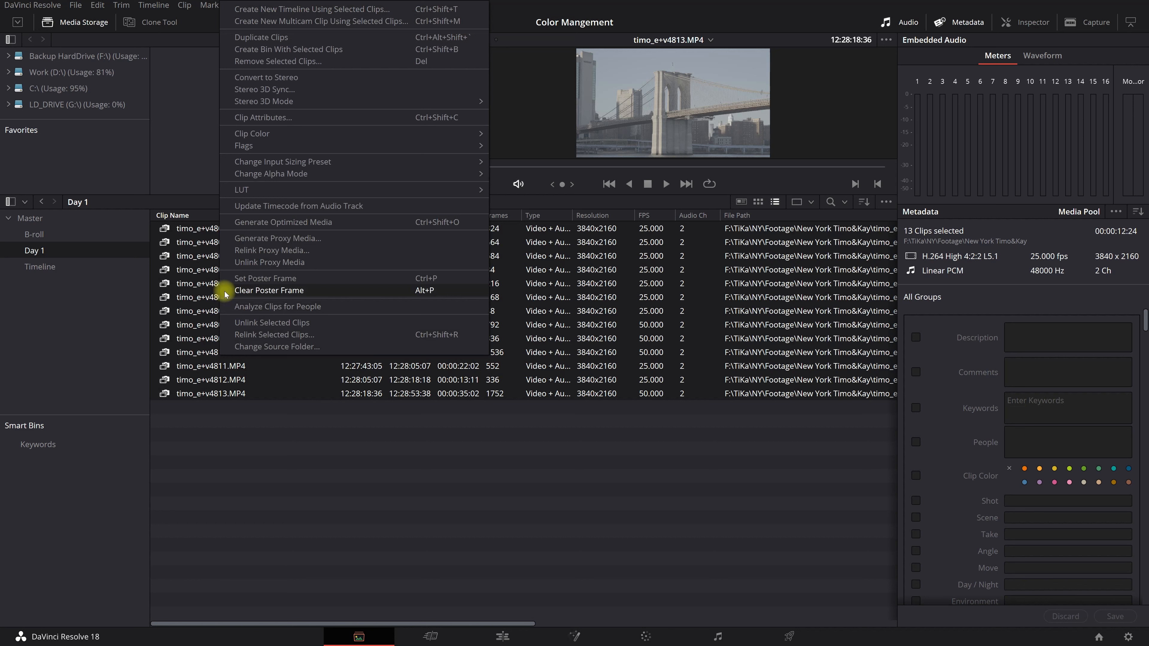
Step: Assign the Orange clip color to all the selected clips in the Day 1 bin
{"action": "mouse_move", "coordinate": [262, 164]}
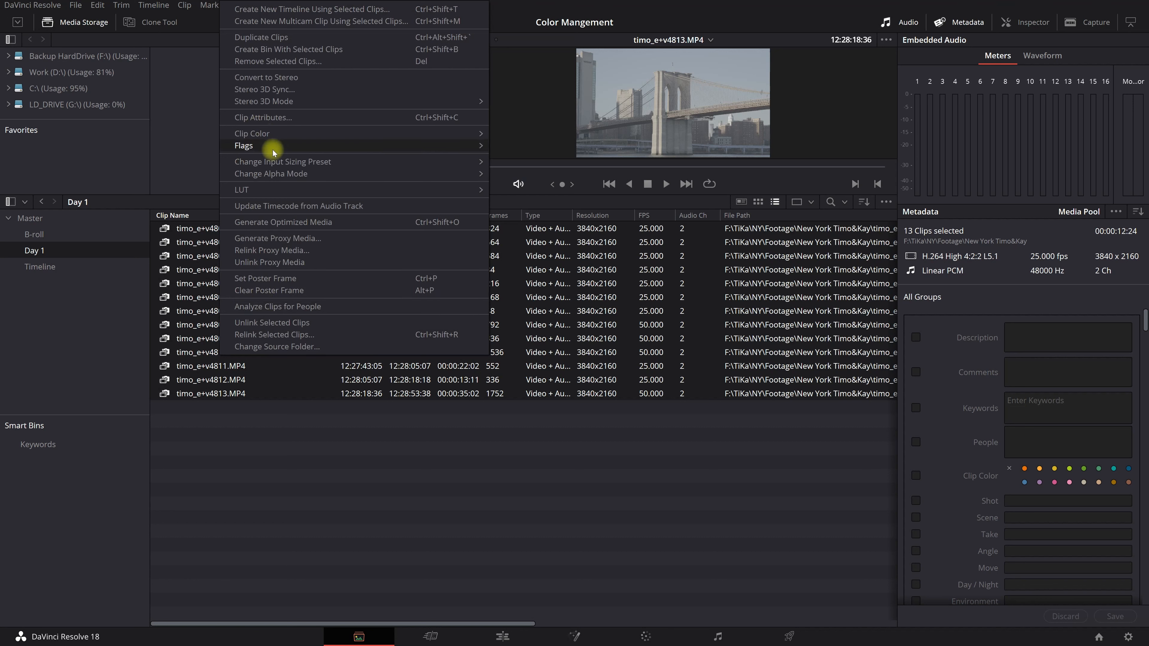
{"action": "mouse_move", "coordinate": [256, 134]}
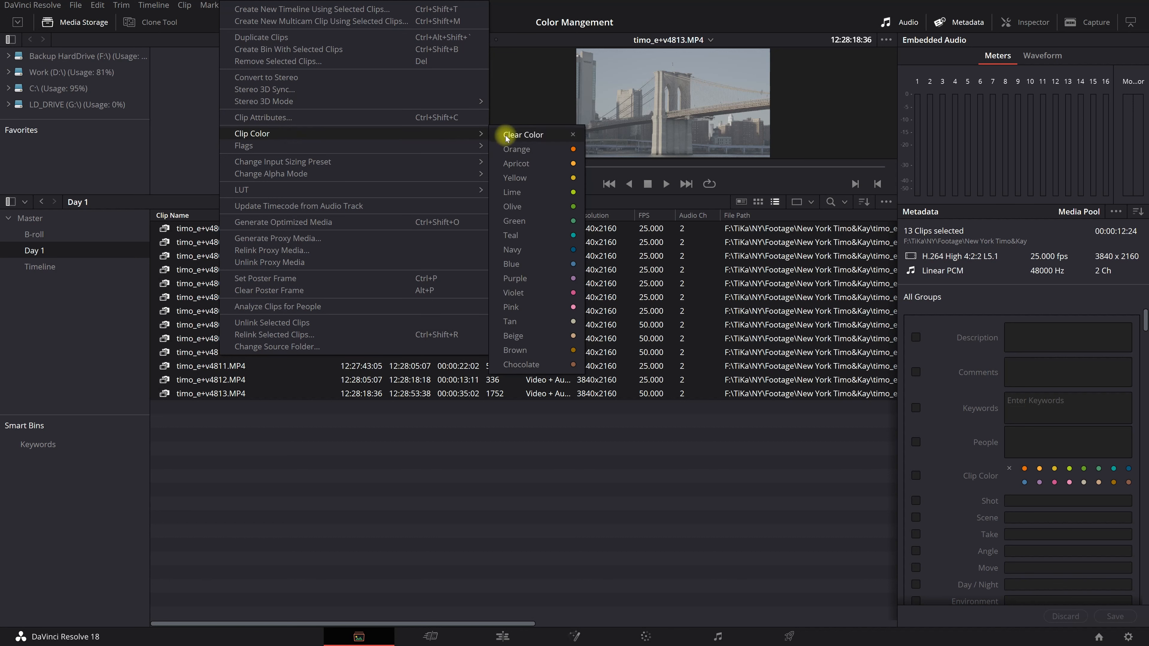
{"action": "left_click", "coordinate": [519, 151]}
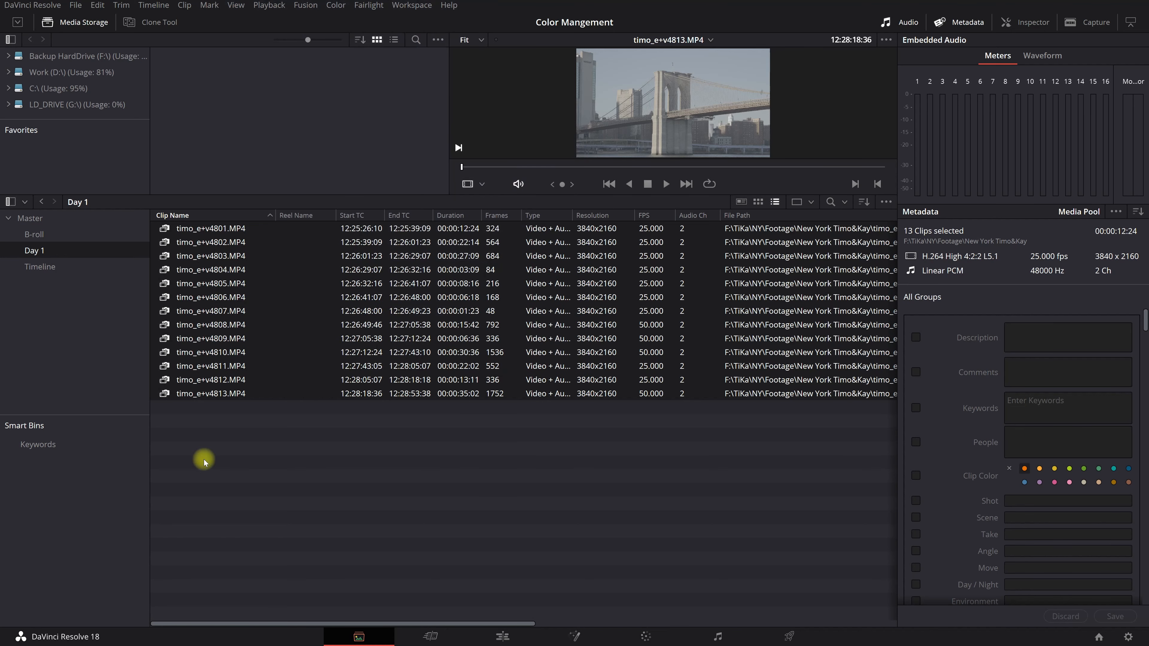
Step: Assign the Pink clip color to all clips in the B-roll bin and save the project
{"action": "left_click", "coordinate": [40, 234]}
{"action": "left_click_drag", "start_coordinate": [269, 551], "coordinate": [226, 295]}
{"action": "right_click", "coordinate": [222, 279]}
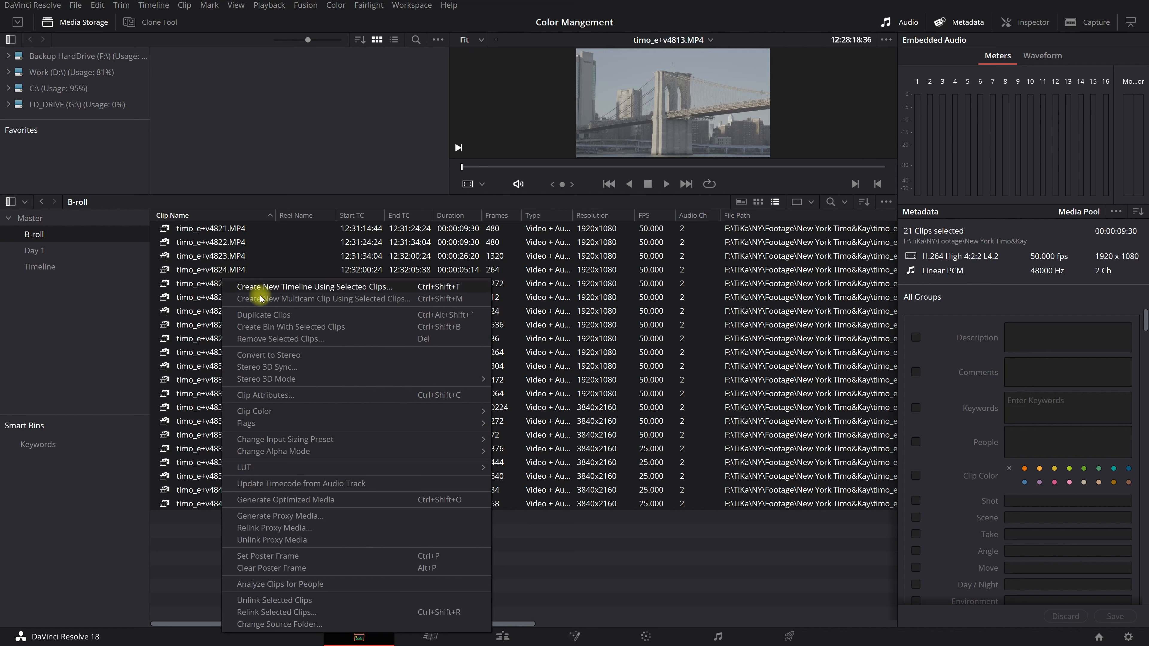
{"action": "mouse_move", "coordinate": [274, 411]}
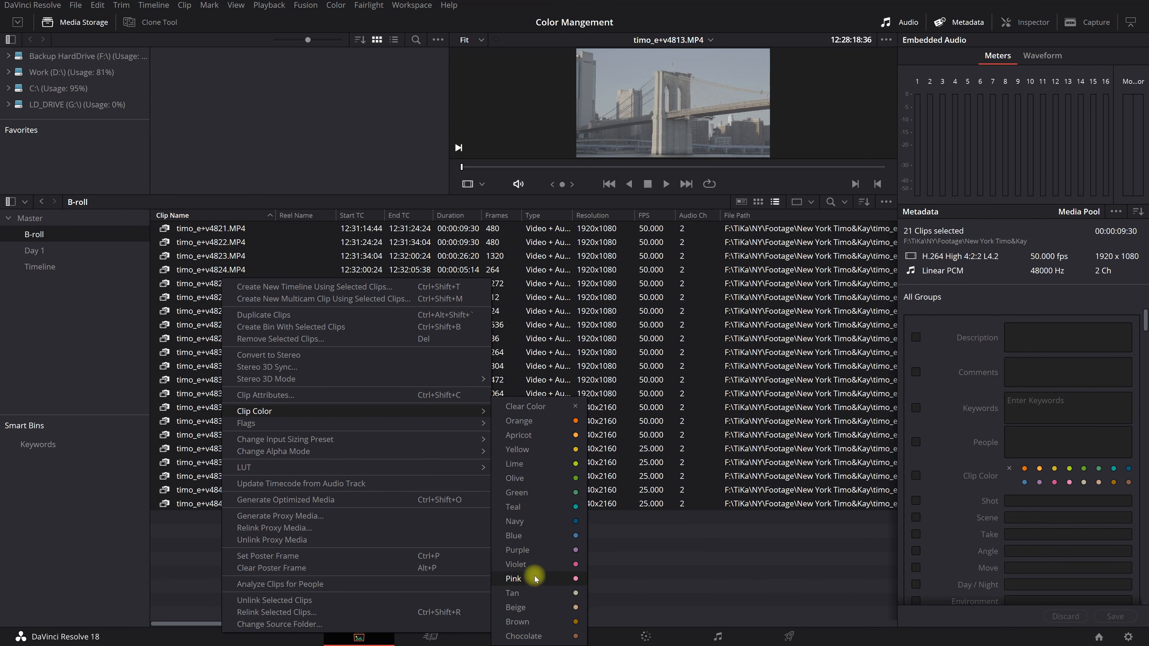
{"action": "left_click", "coordinate": [530, 583]}
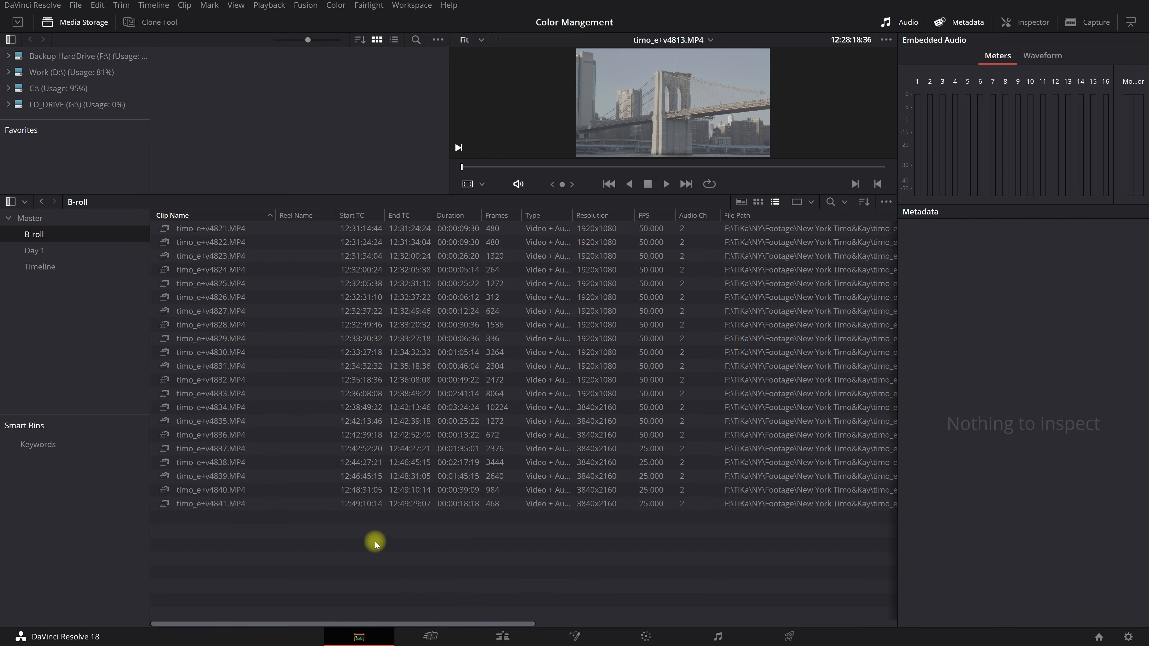
{"action": "left_click", "coordinate": [372, 539]}
{"action": "key", "text": "ctrl+s"}
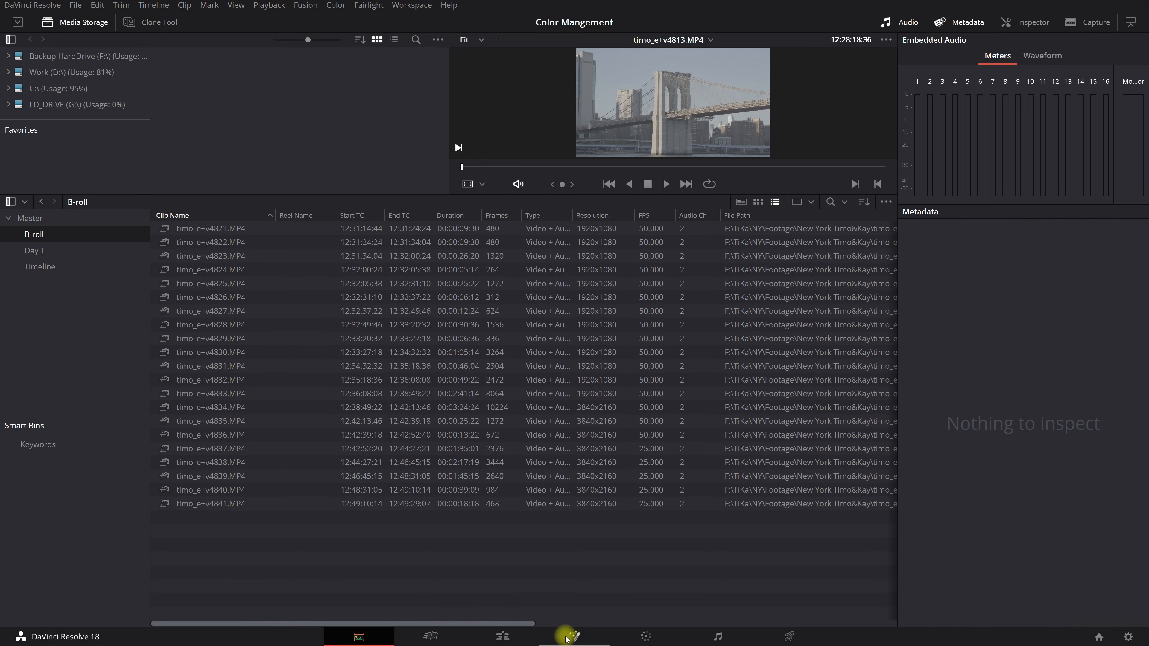
Step: Place timo_e+v4811.MP4 from the Day 1 bin at the start of the Color timeline on the Edit page
{"action": "key", "text": "shift+4"}
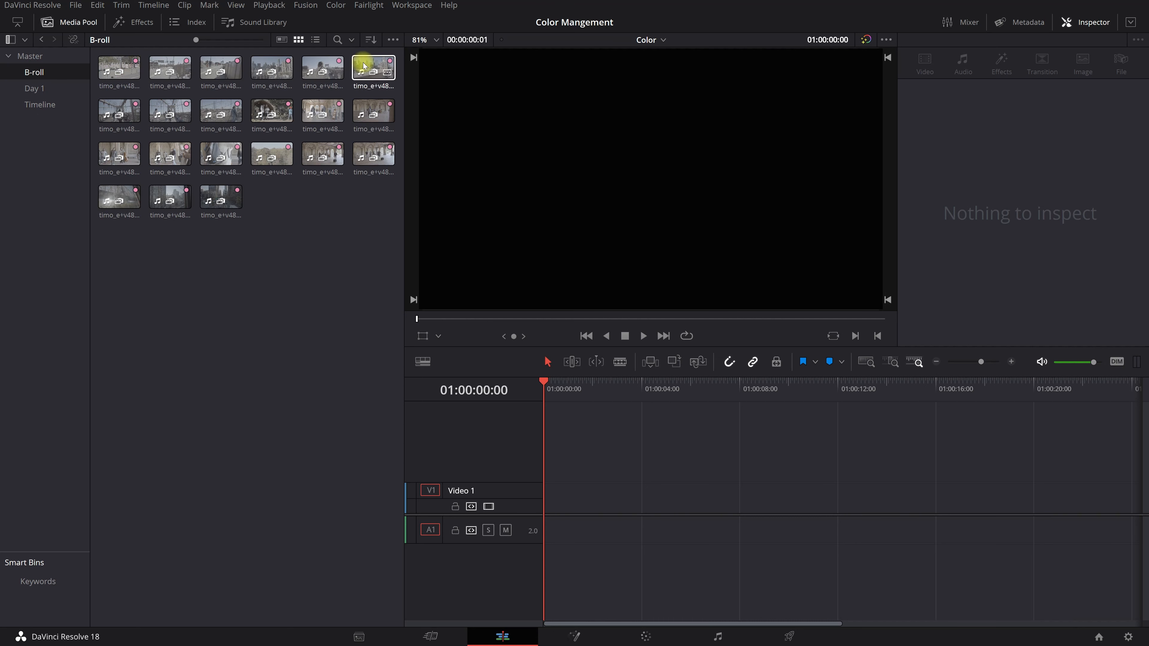
{"action": "left_click", "coordinate": [45, 88]}
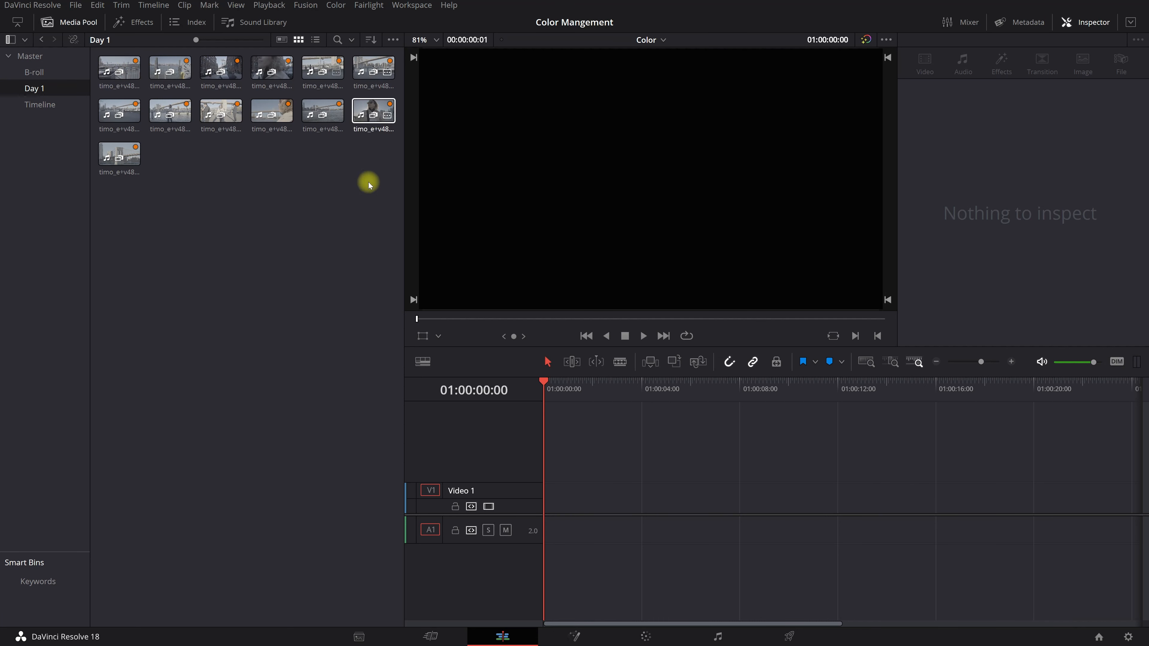
{"action": "left_click_drag", "start_coordinate": [321, 114], "coordinate": [542, 506]}
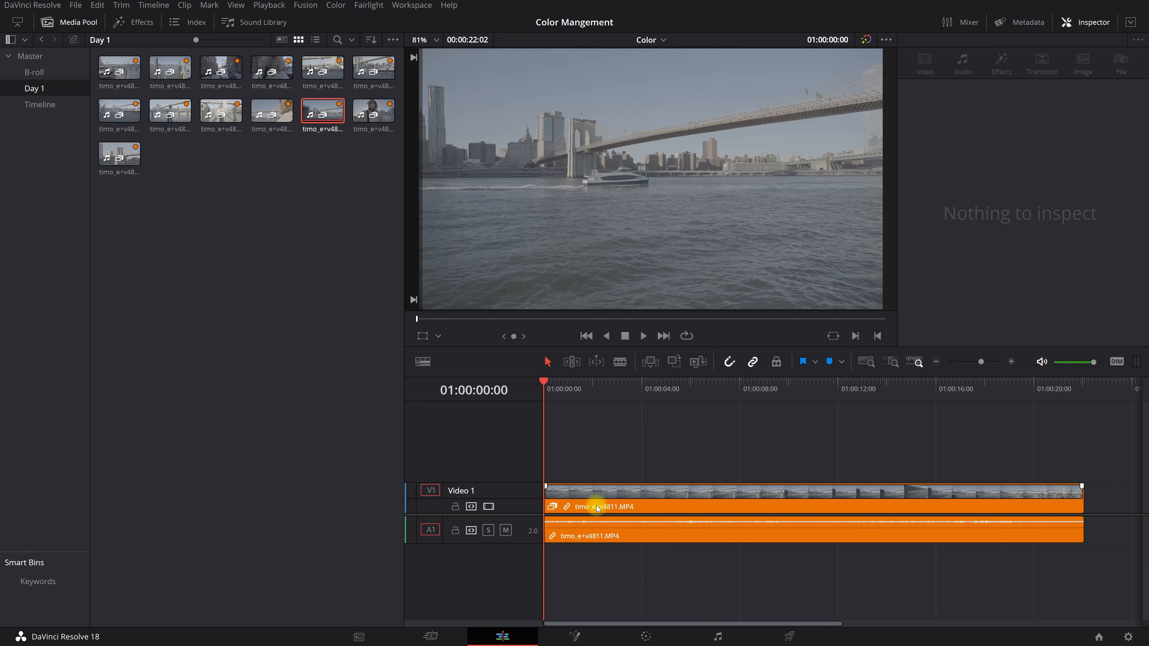
{"action": "key", "text": "shift+z"}
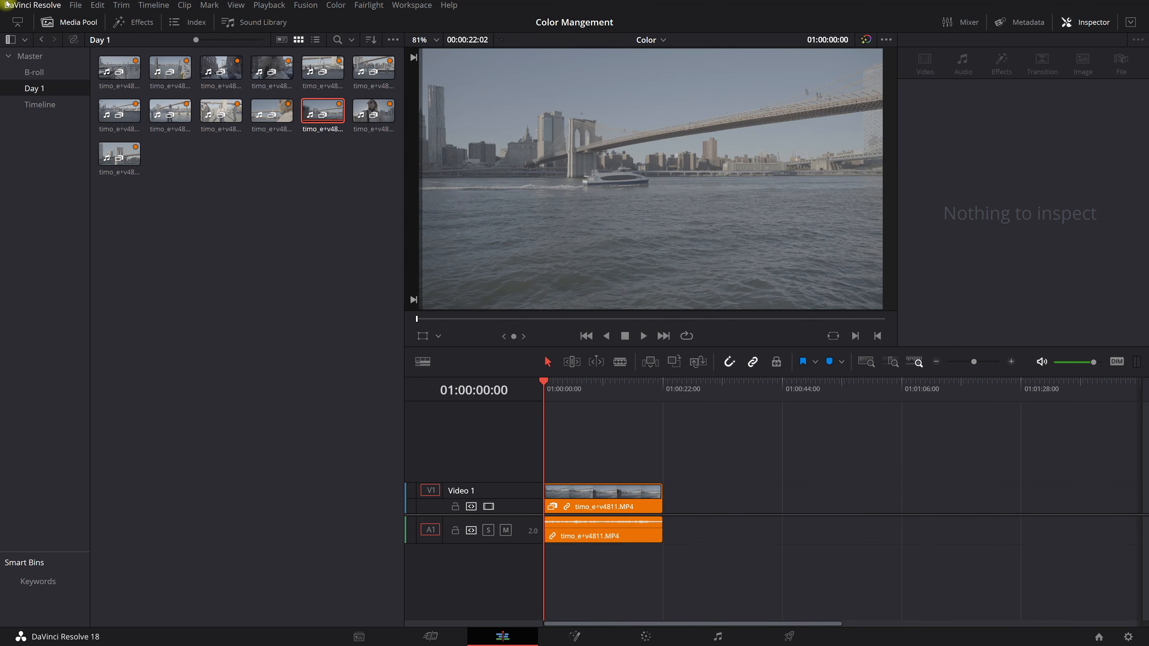
Step: Add the first clip of the B-roll bin to Video 1, directly after the Day 1 clip
{"action": "left_click", "coordinate": [28, 74]}
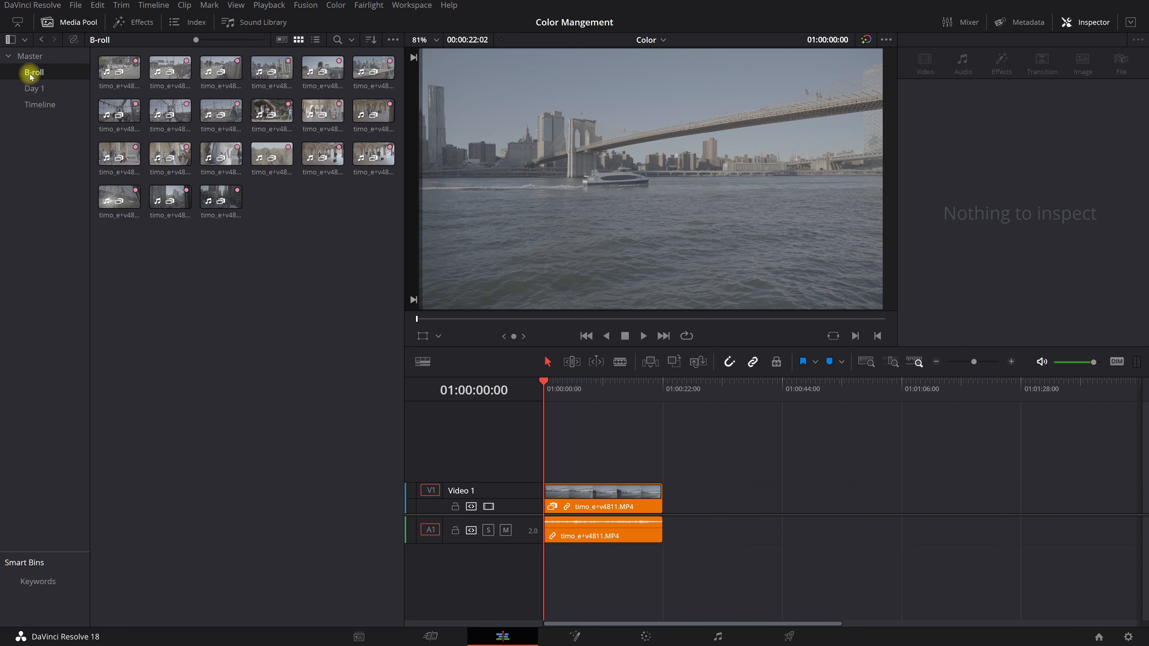
{"action": "left_click", "coordinate": [135, 77]}
{"action": "left_click_drag", "start_coordinate": [134, 77], "coordinate": [668, 489]}
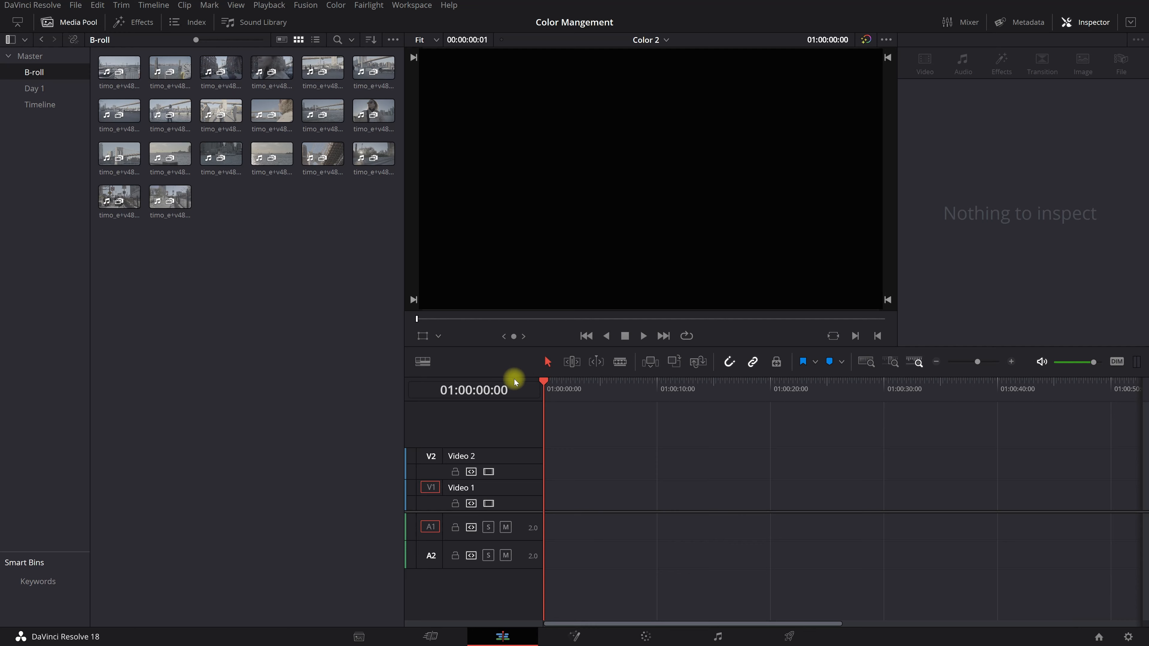
Step: Change the track color of Video 1 to Orange and of Video 2 to Yellow
{"action": "left_click_drag", "start_coordinate": [516, 376], "coordinate": [510, 265]}
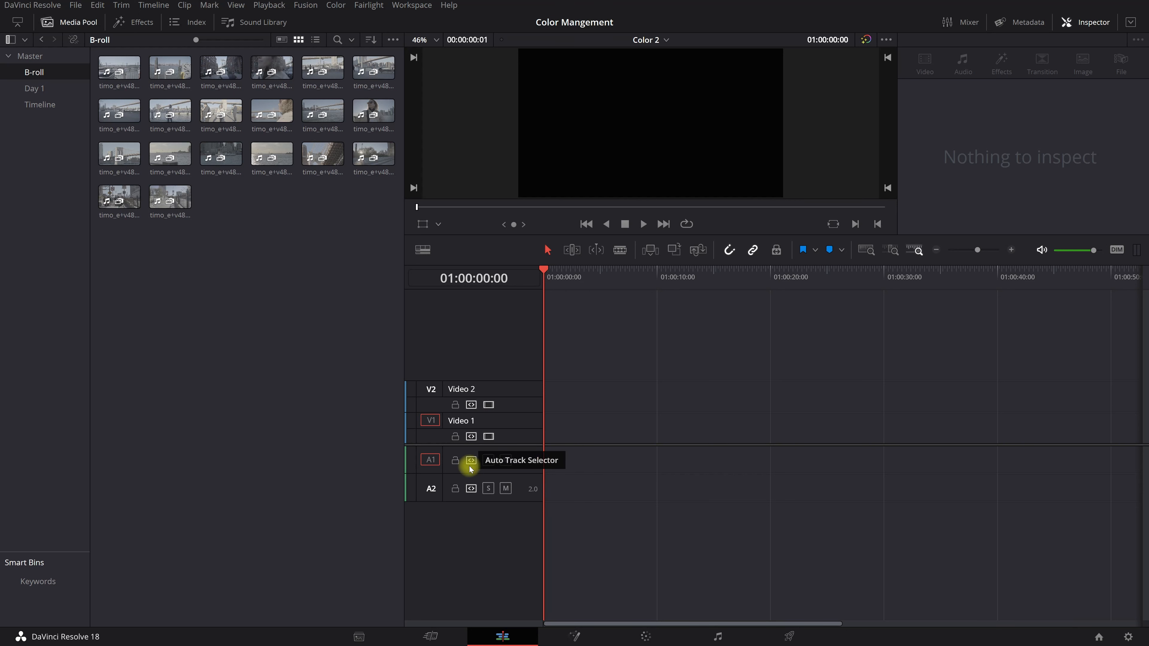
{"action": "right_click", "coordinate": [412, 425]}
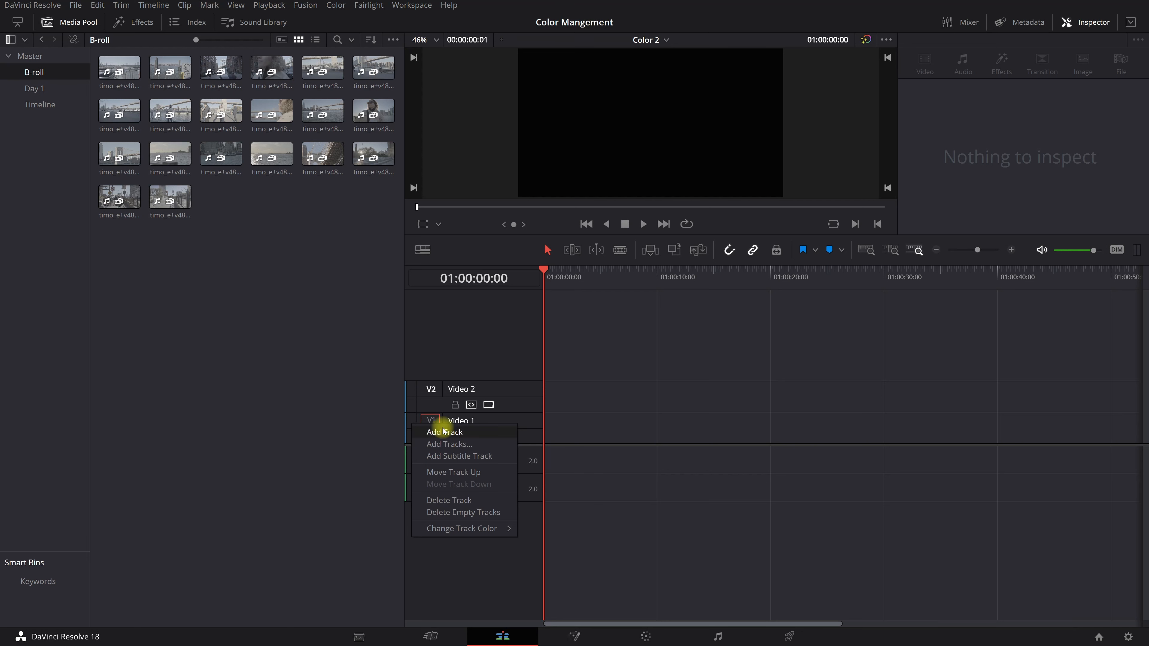
{"action": "mouse_move", "coordinate": [469, 530]}
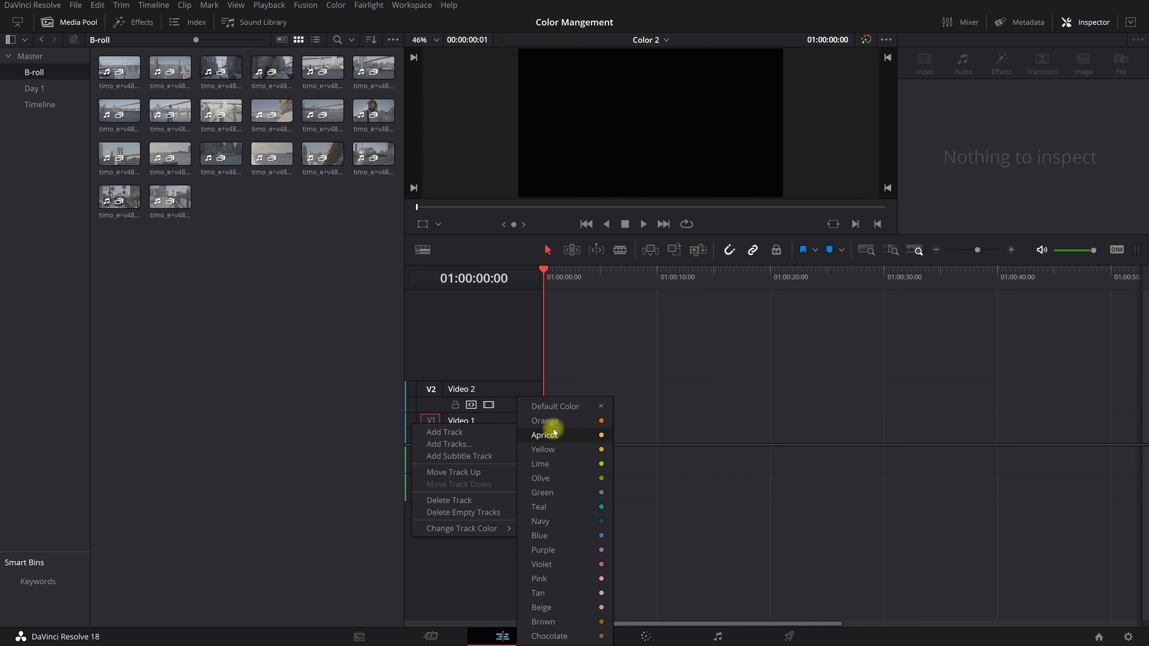
{"action": "left_click", "coordinate": [546, 422]}
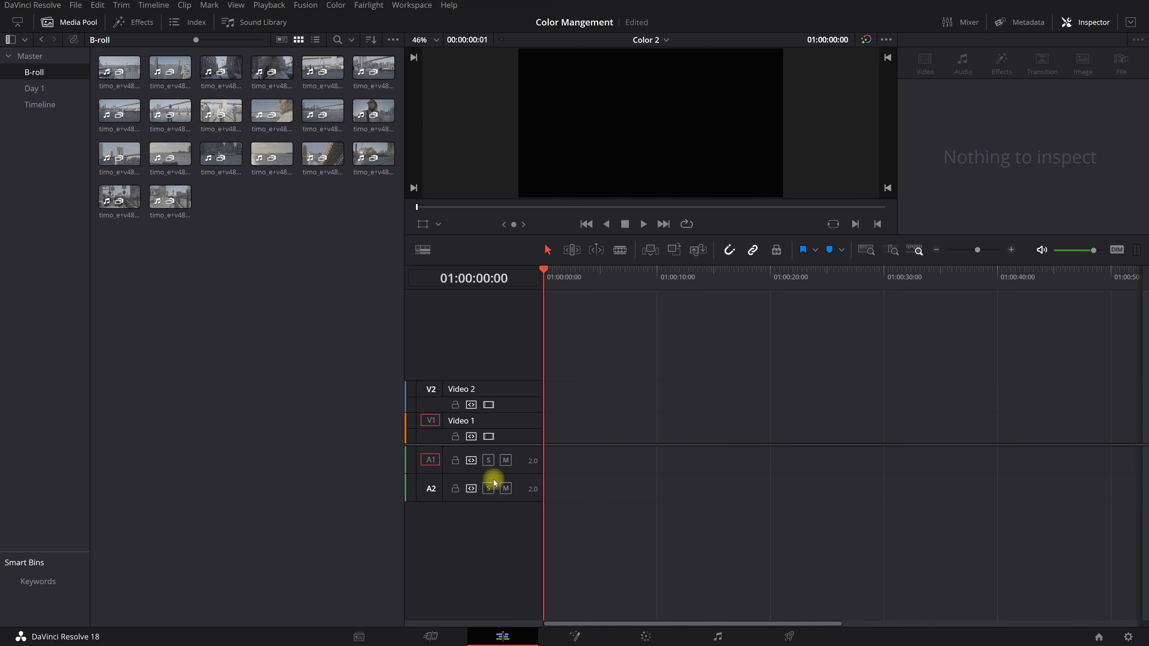
{"action": "right_click", "coordinate": [428, 402]}
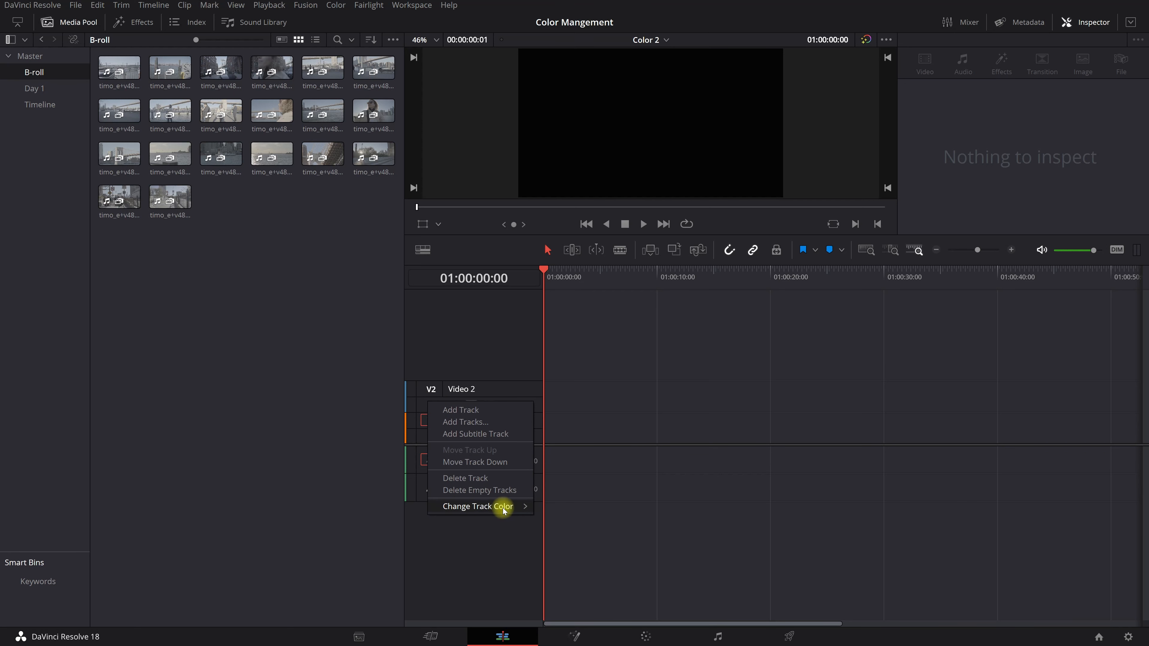
{"action": "mouse_move", "coordinate": [504, 509]}
{"action": "left_click", "coordinate": [572, 450]}
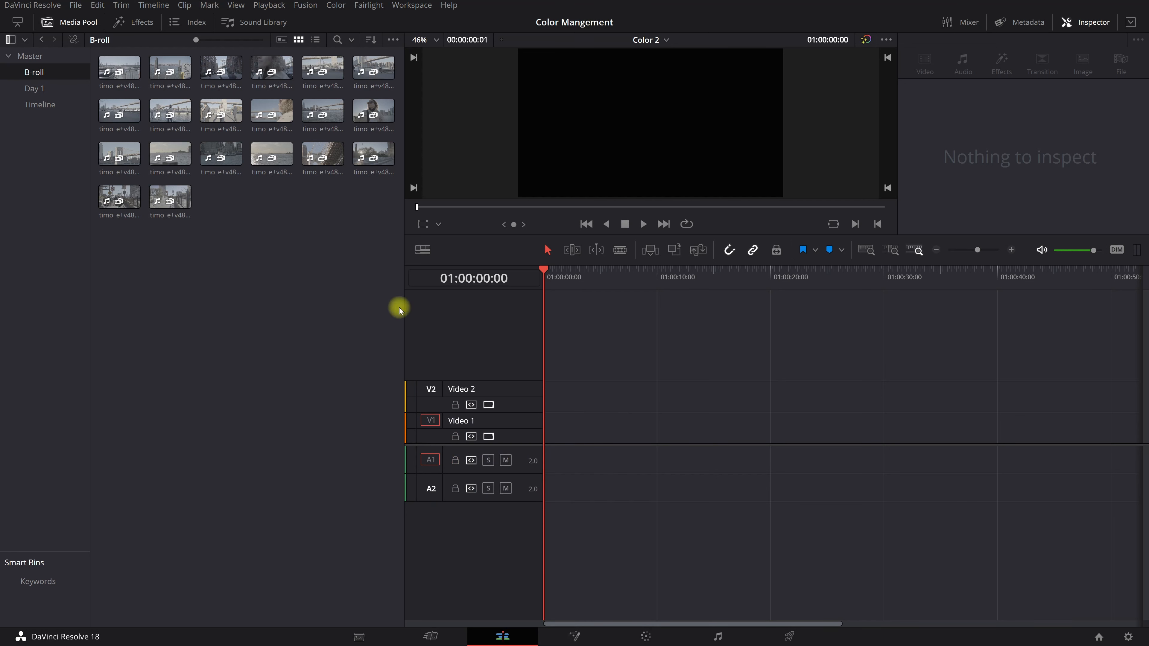
Step: Change the track color of Audio 1 to Purple and of Audio 2 to Brown
{"action": "right_click", "coordinate": [412, 464]}
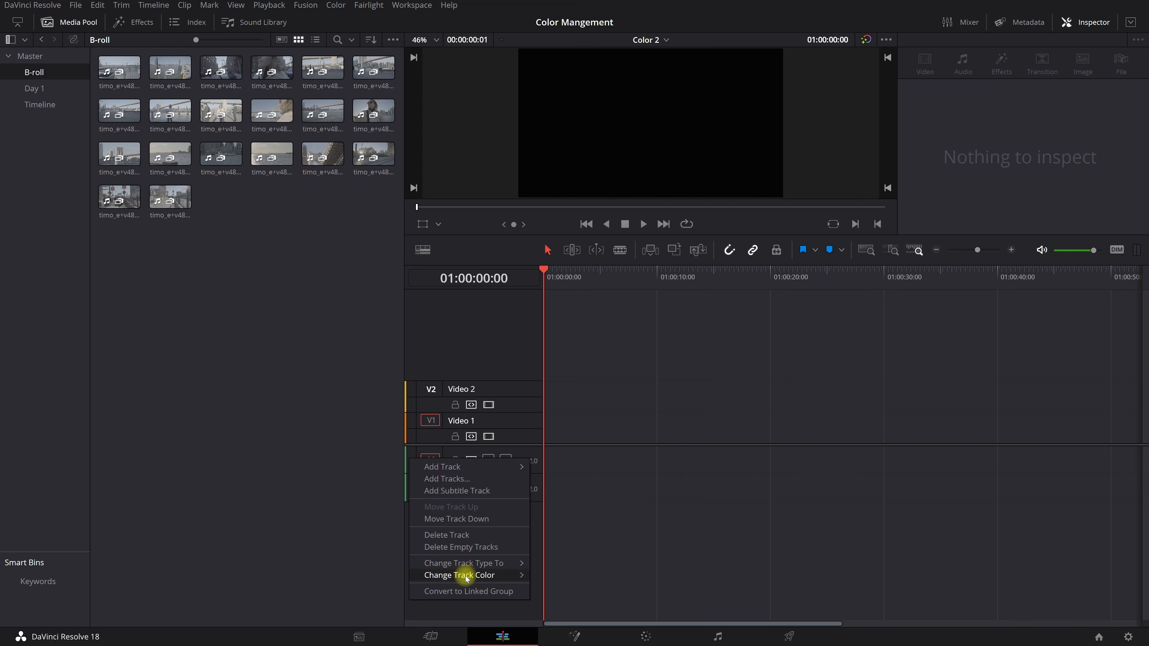
{"action": "mouse_move", "coordinate": [462, 576]}
{"action": "left_click", "coordinate": [561, 548]}
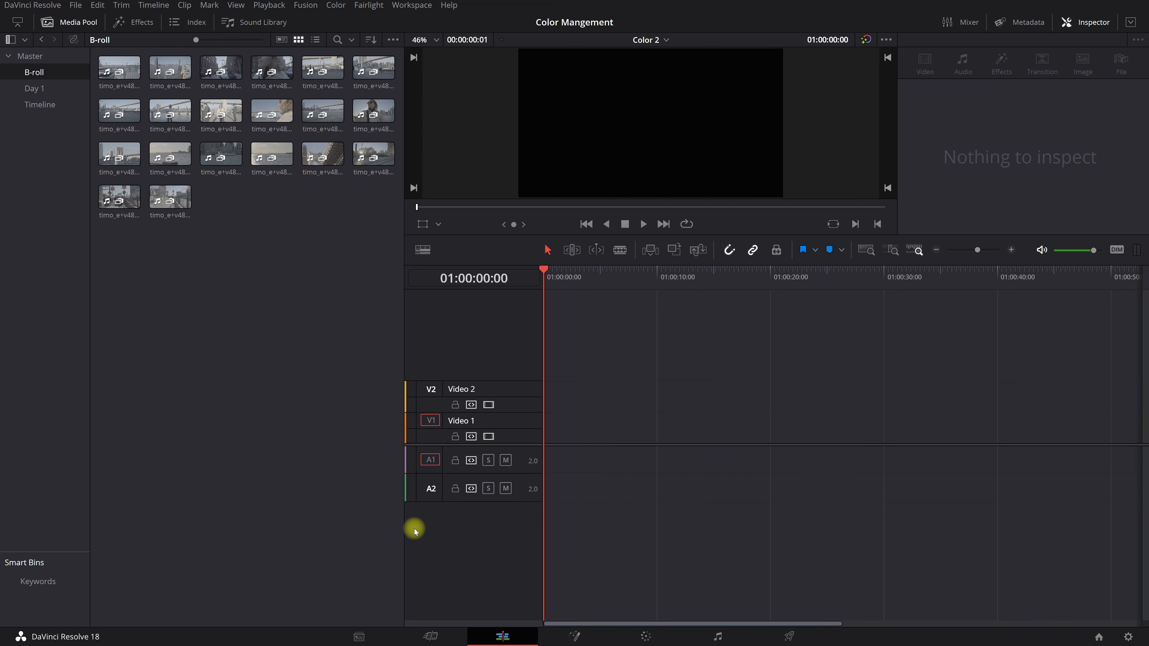
{"action": "right_click", "coordinate": [417, 487]}
{"action": "mouse_move", "coordinate": [529, 607]}
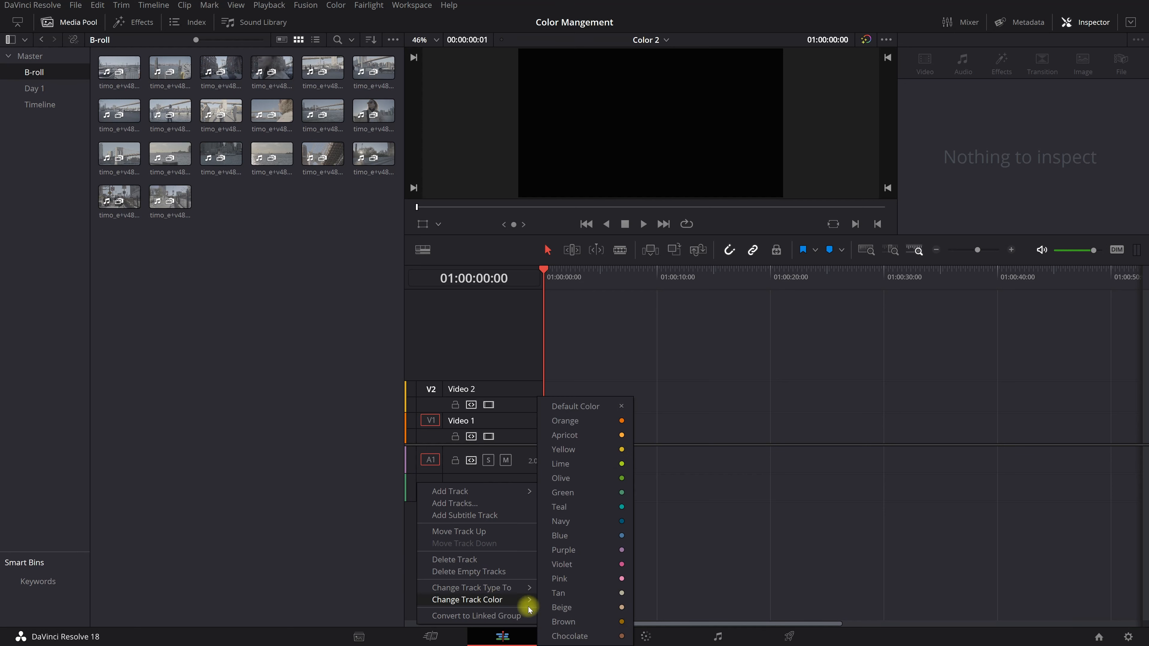
{"action": "left_click", "coordinate": [573, 622]}
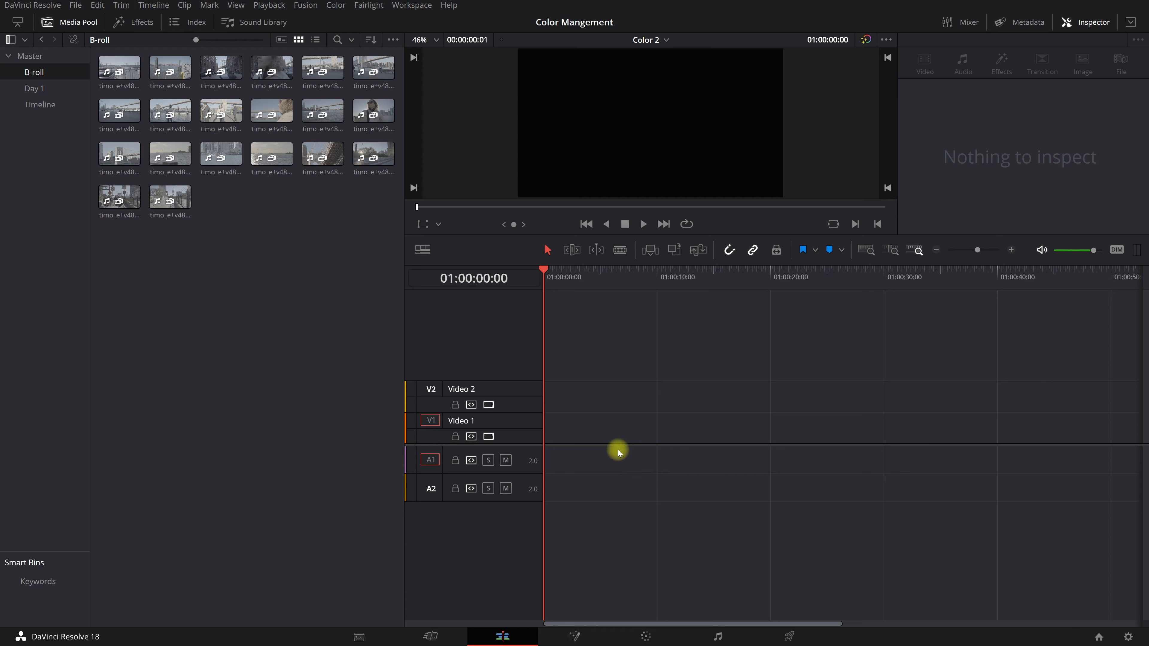
Step: Place a short video-only section of timo_e+v4815.MP4, under two seconds long, at the start of Video 1
{"action": "double_click", "coordinate": [221, 154]}
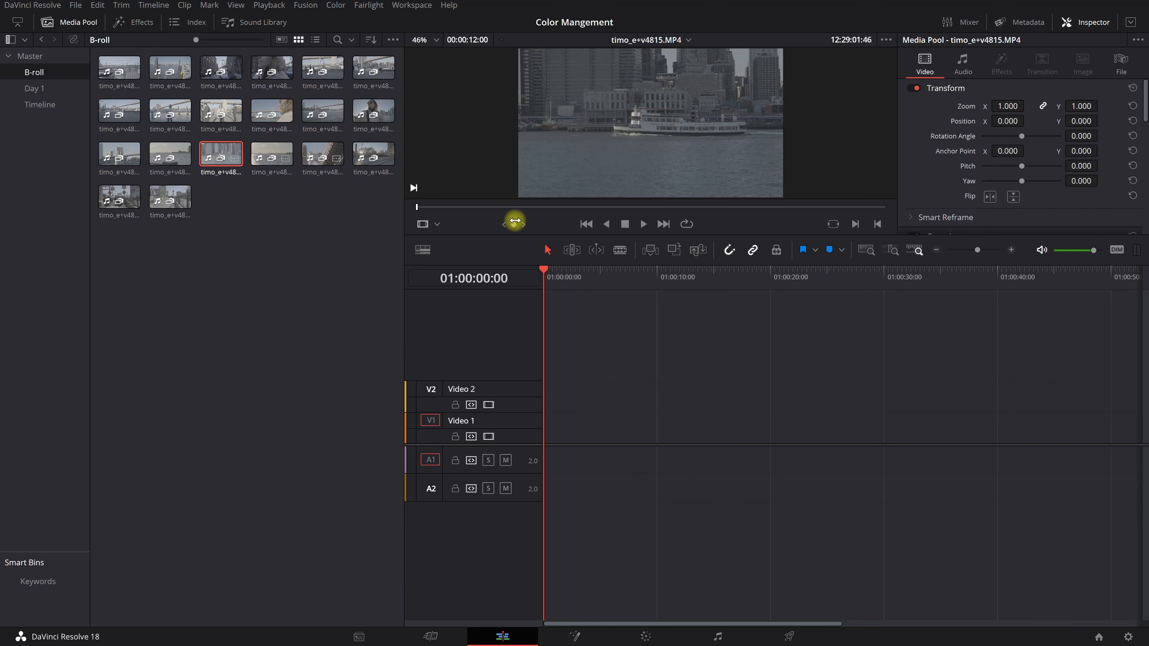
{"action": "left_click_drag", "start_coordinate": [480, 206], "coordinate": [659, 209]}
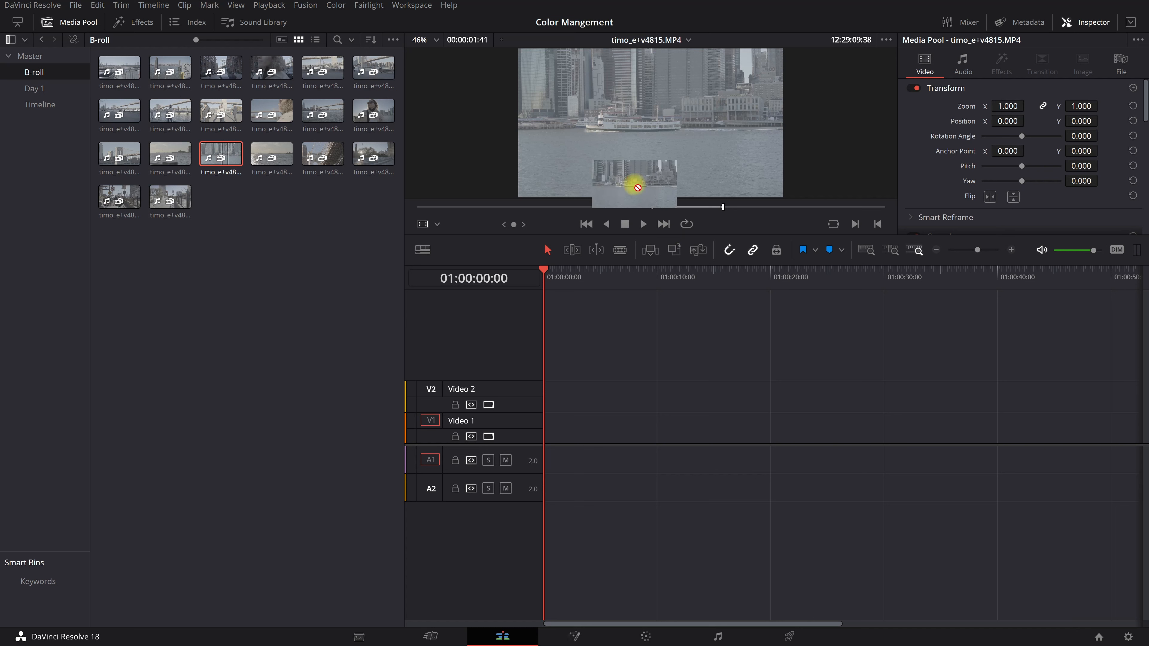
{"action": "left_click_drag", "start_coordinate": [634, 185], "coordinate": [575, 436]}
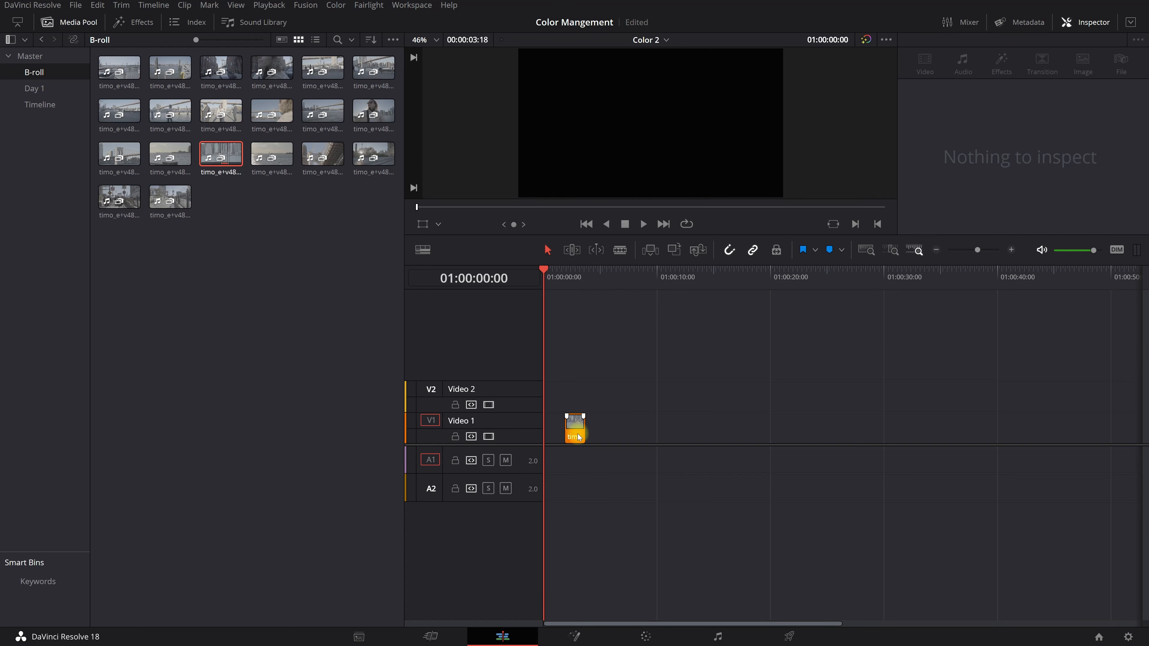
{"action": "left_click_drag", "start_coordinate": [579, 435], "coordinate": [559, 435]}
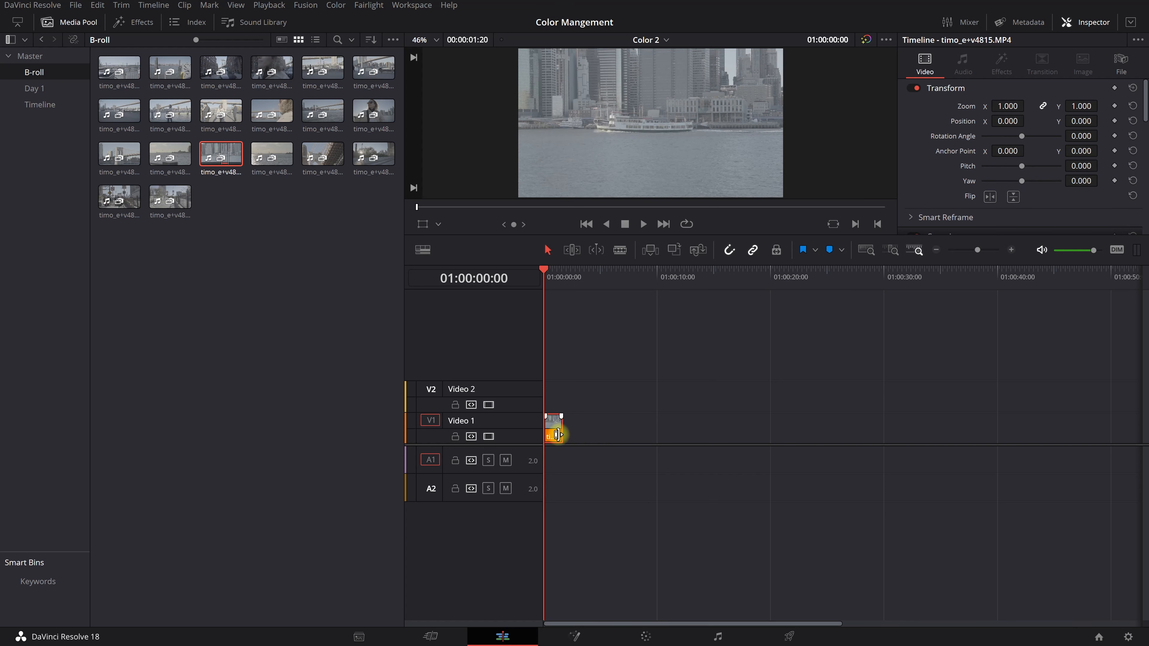
{"action": "scroll", "coordinate": [556, 428], "scroll_direction": "up", "scroll_amount": 3}
Step: Move the timo_e+v4815.MP4 clip up to Video 2 and back down to Video 1
{"action": "left_click_drag", "start_coordinate": [627, 405], "coordinate": [621, 415]}
{"action": "key", "text": "alt+Up"}
{"action": "key", "text": "alt+Down"}
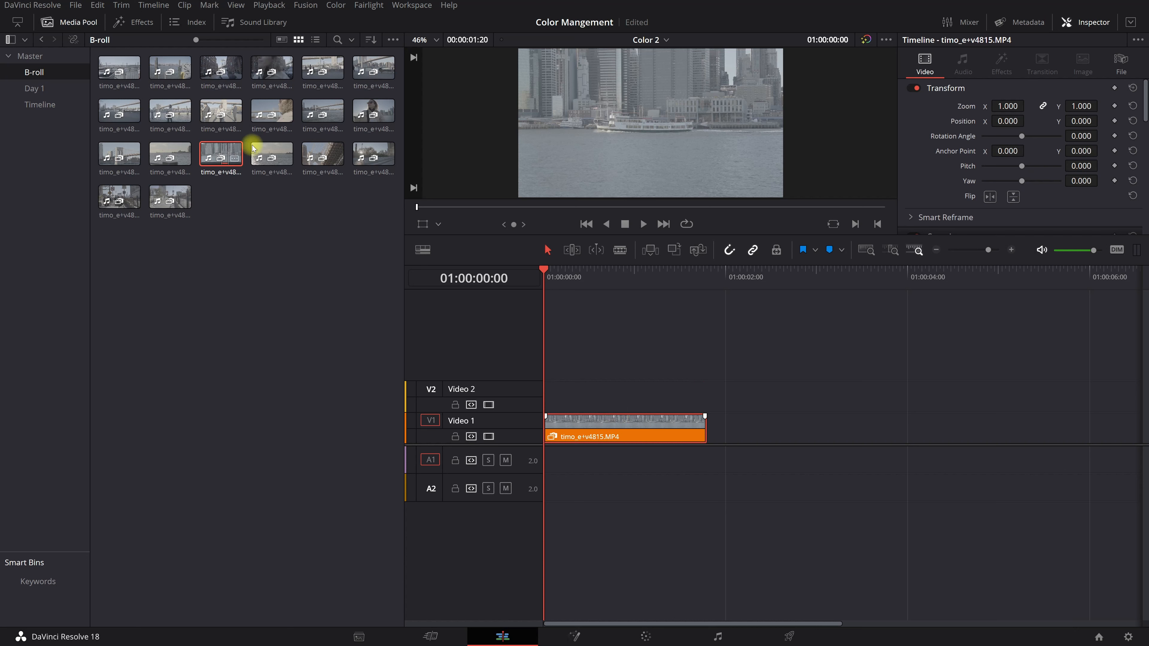
Step: Place a video-only section of timo_e+v4811.MP4 on Video 2, starting where the Video 1 clip ends
{"action": "left_click_drag", "start_coordinate": [328, 111], "coordinate": [709, 403]}
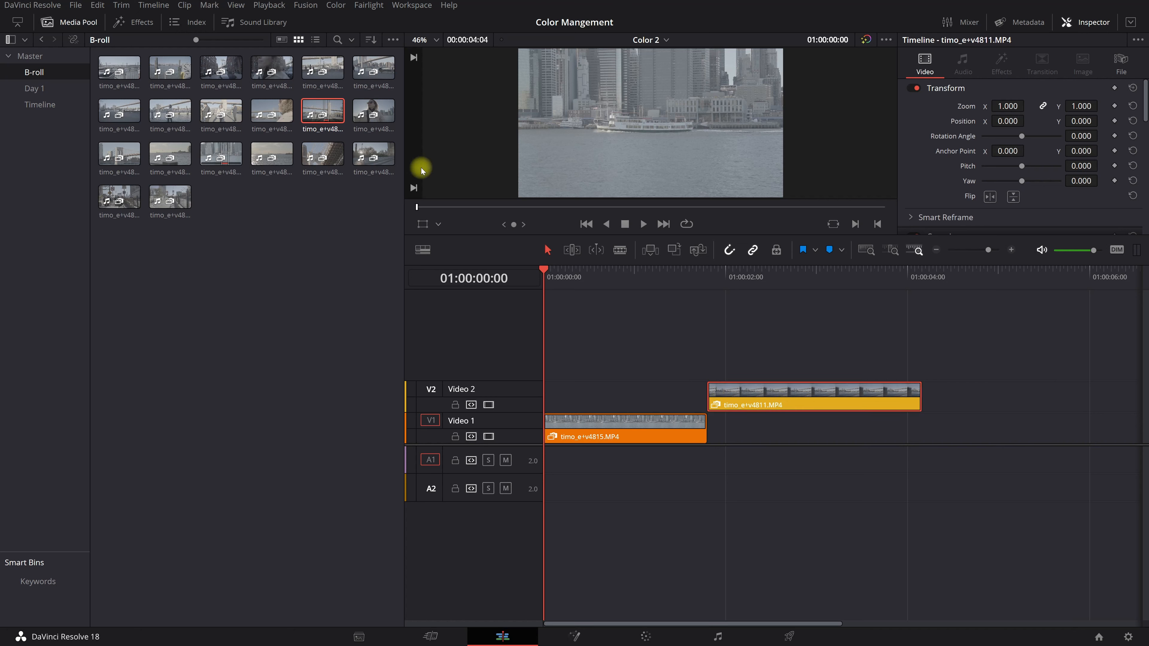
{"action": "left_click", "coordinate": [170, 112]}
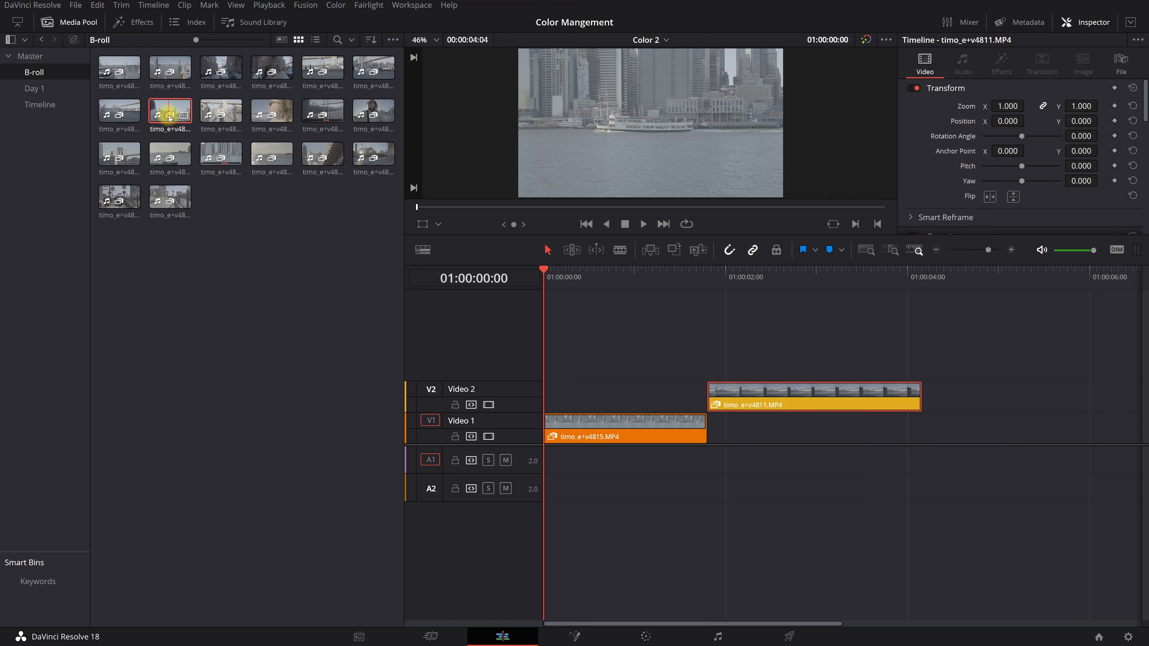
{"action": "left_click_drag", "start_coordinate": [610, 206], "coordinate": [613, 219]}
Step: Place only the audio of timo_e+v4801.MP4 at the start of the Audio 1 track
{"action": "left_click", "coordinate": [116, 68]}
{"action": "mouse_move", "coordinate": [556, 191]}
{"action": "left_click_drag", "start_coordinate": [664, 192], "coordinate": [629, 462]}
{"action": "left_click_drag", "start_coordinate": [545, 463], "coordinate": [550, 461]}
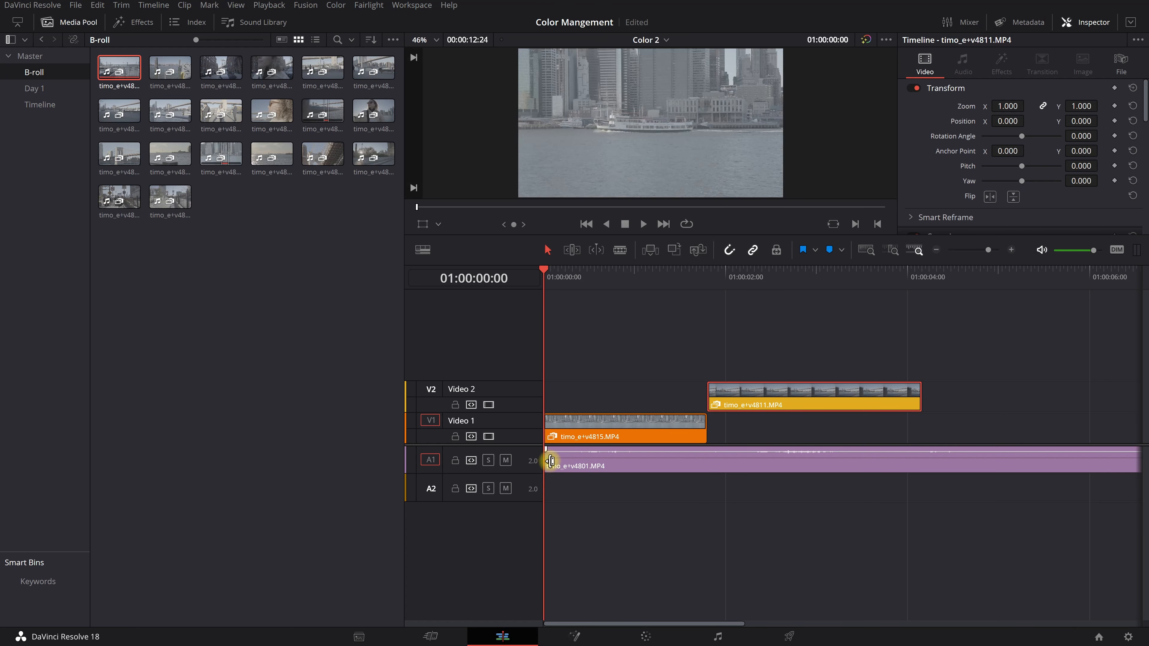
Step: Place the green audio file from the B-roll bin on the Audio 2 track
{"action": "left_click", "coordinate": [329, 321]}
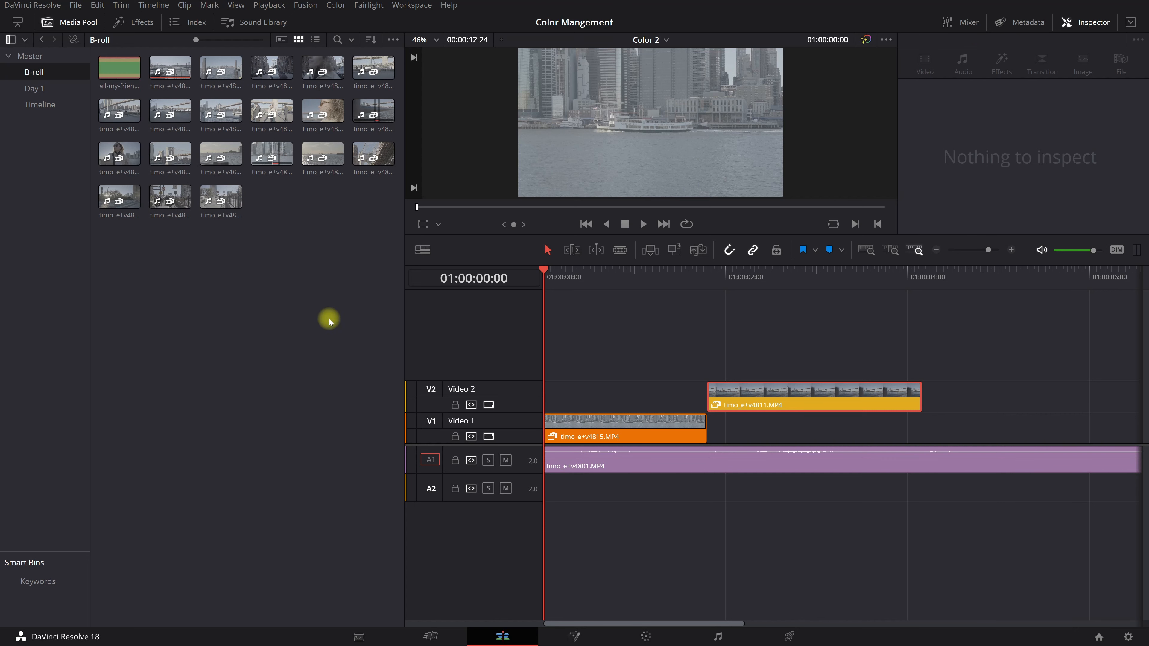
{"action": "left_click_drag", "start_coordinate": [117, 66], "coordinate": [566, 493]}
{"action": "scroll", "coordinate": [590, 498], "scroll_direction": "down", "scroll_amount": 7}
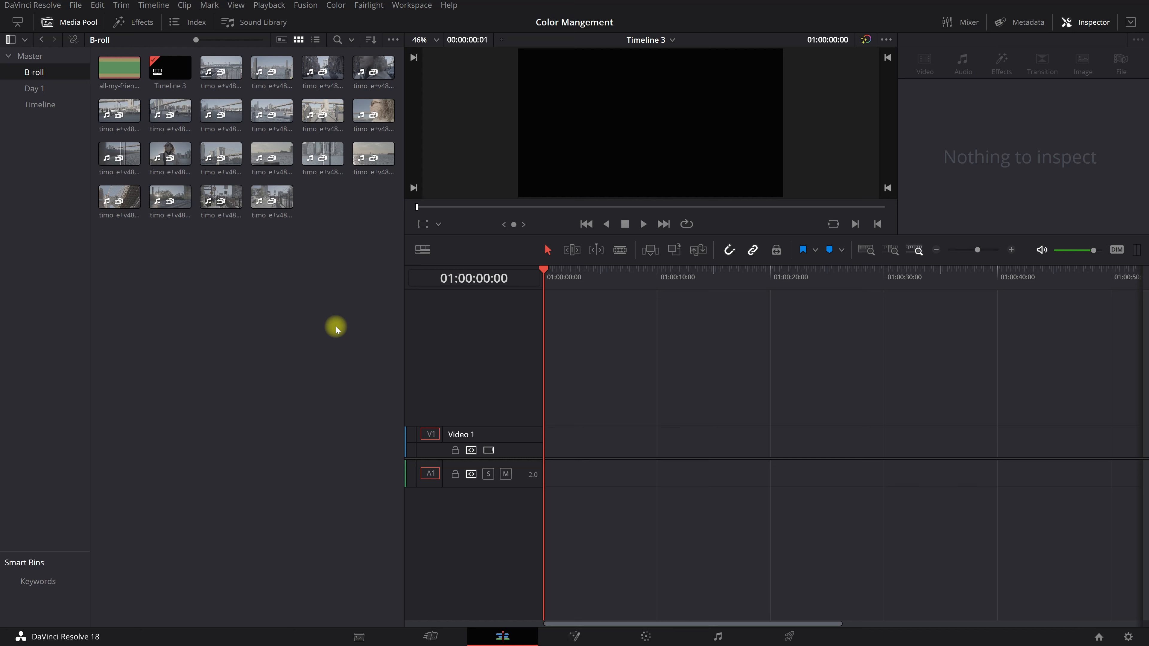
Step: Place timo_e+v4808.MP4 and timo_e+v4813.MP4 back to back on the Video 1 track of Timeline 3
{"action": "left_click", "coordinate": [227, 89]}
{"action": "left_click_drag", "start_coordinate": [253, 113], "coordinate": [554, 439]}
{"action": "left_click_drag", "start_coordinate": [226, 152], "coordinate": [719, 444]}
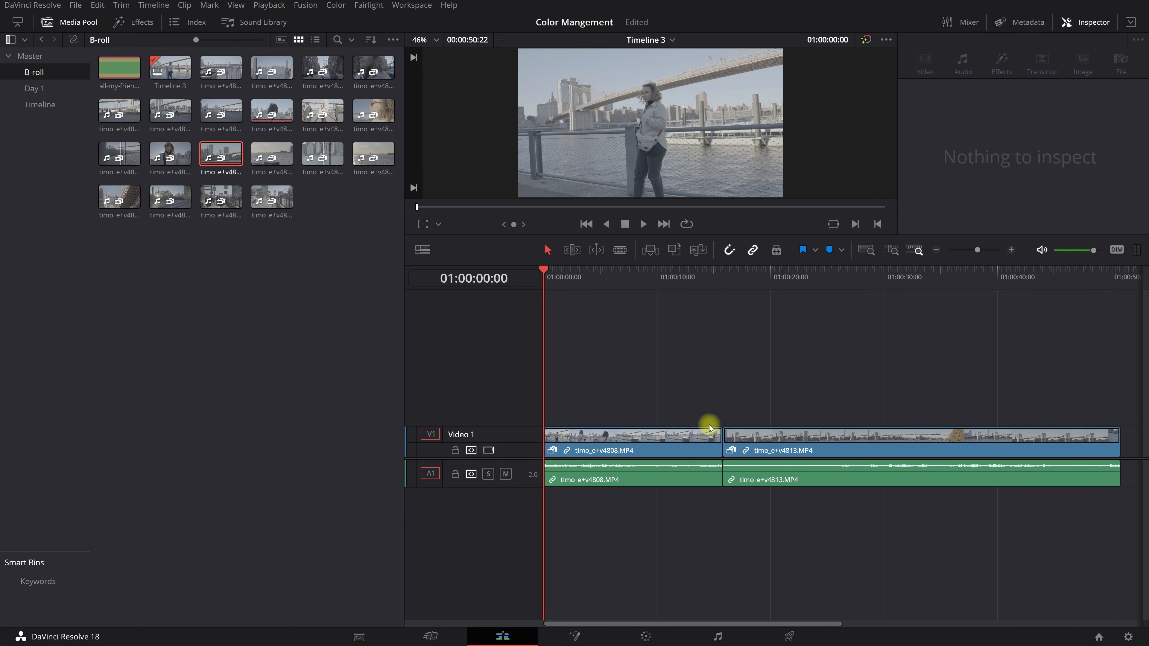
Step: Set the clip color of timo_e+v4808.MP4 on the timeline to Yellow
{"action": "left_click", "coordinate": [642, 450]}
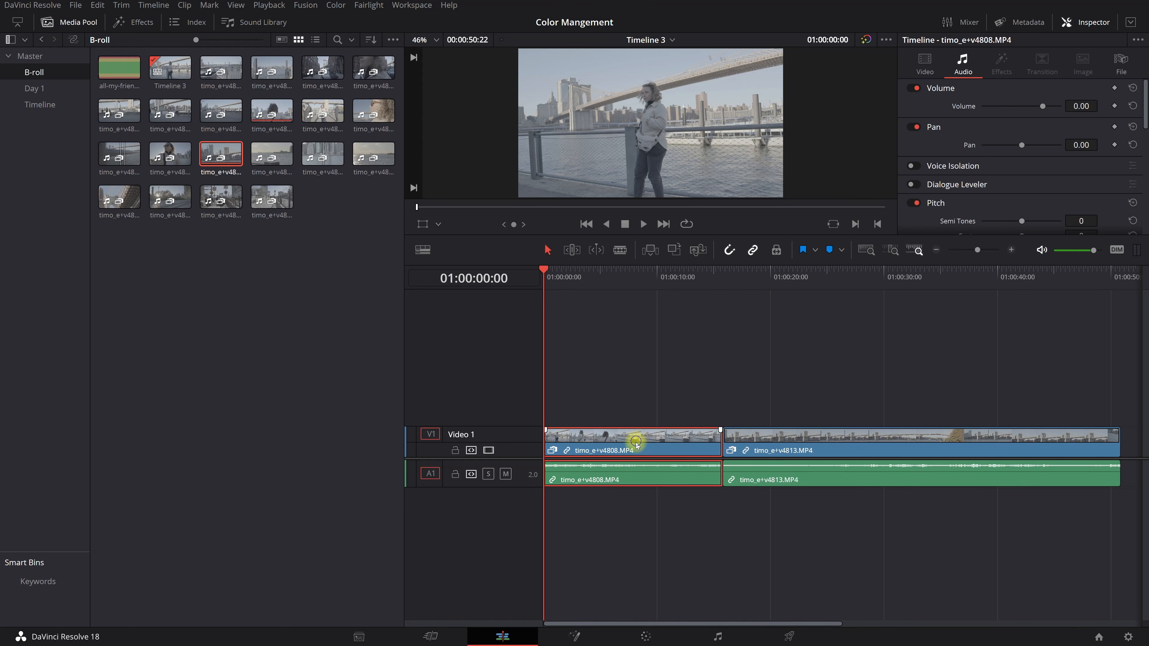
{"action": "right_click", "coordinate": [636, 443]}
{"action": "mouse_move", "coordinate": [720, 286]}
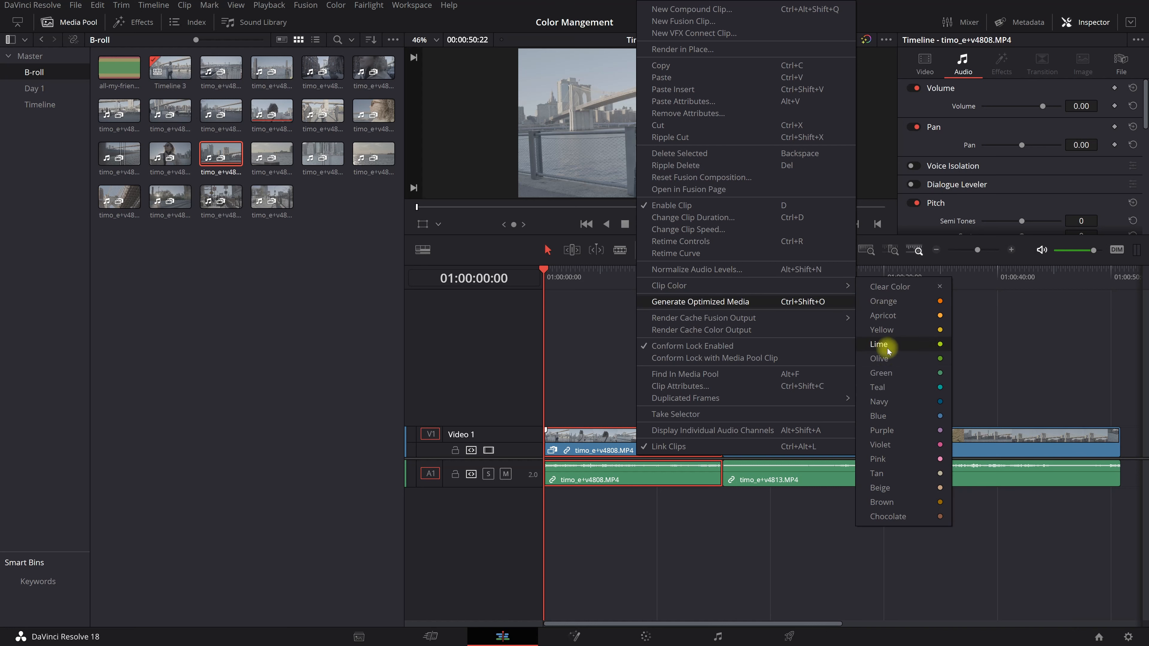
{"action": "left_click", "coordinate": [888, 330]}
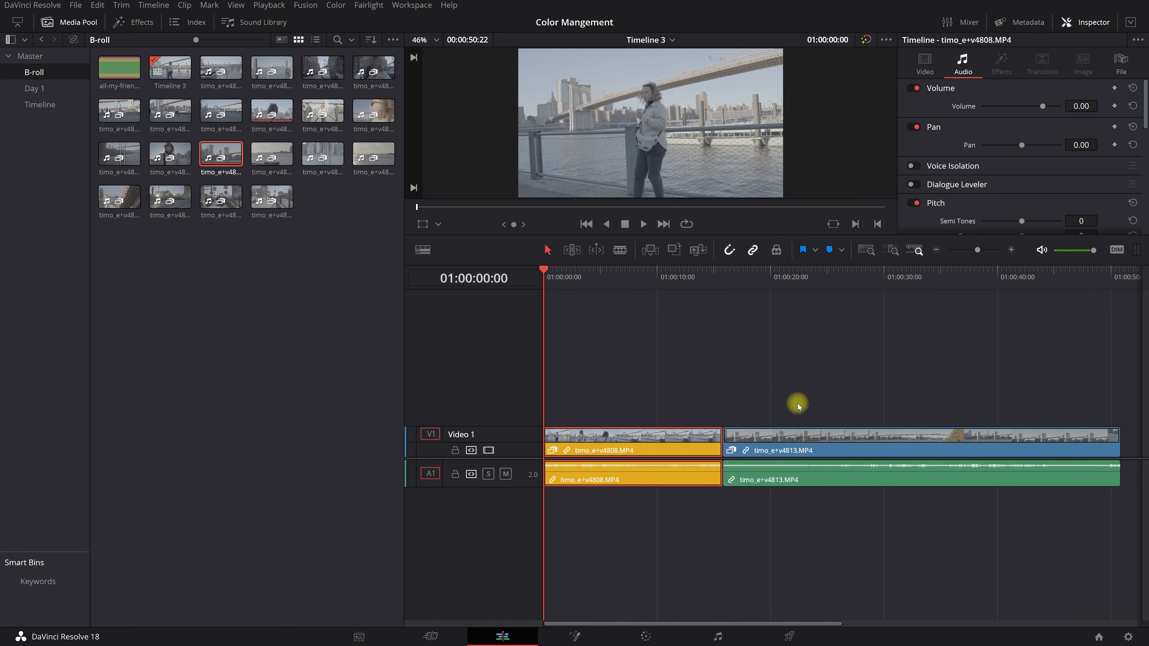
Step: Set the clip color of timo_e+v4813.MP4 on the timeline to Orange and deselect it
{"action": "left_click_drag", "start_coordinate": [855, 390], "coordinate": [872, 493]}
{"action": "right_click", "coordinate": [858, 436]}
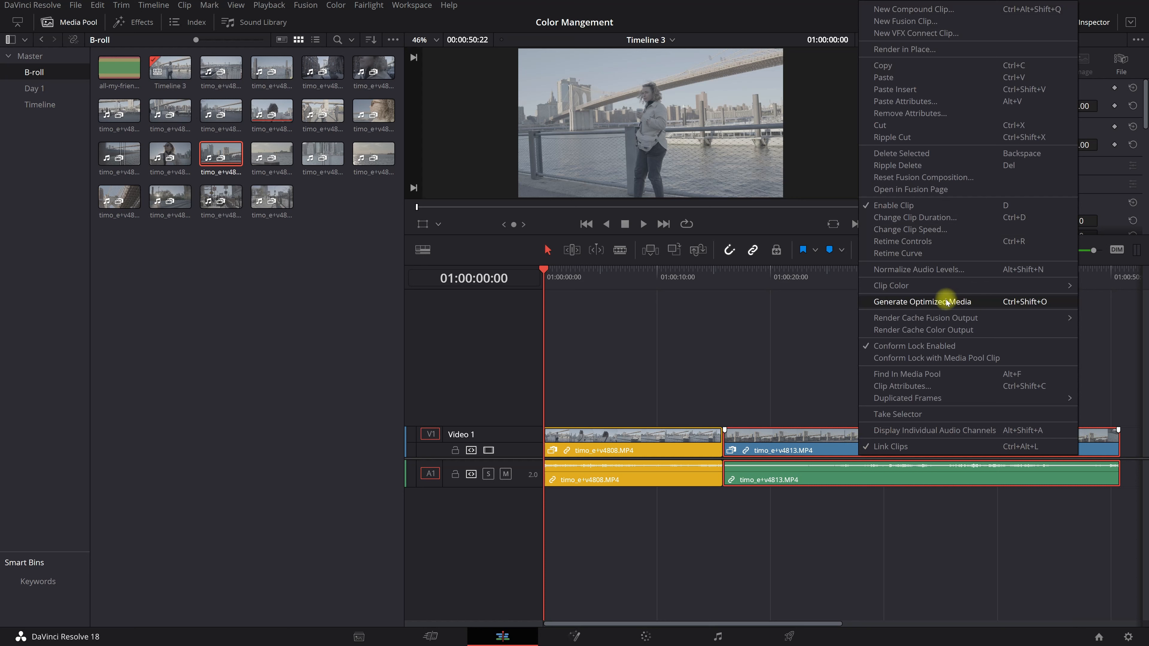
{"action": "mouse_move", "coordinate": [997, 289]}
{"action": "left_click", "coordinate": [843, 303]}
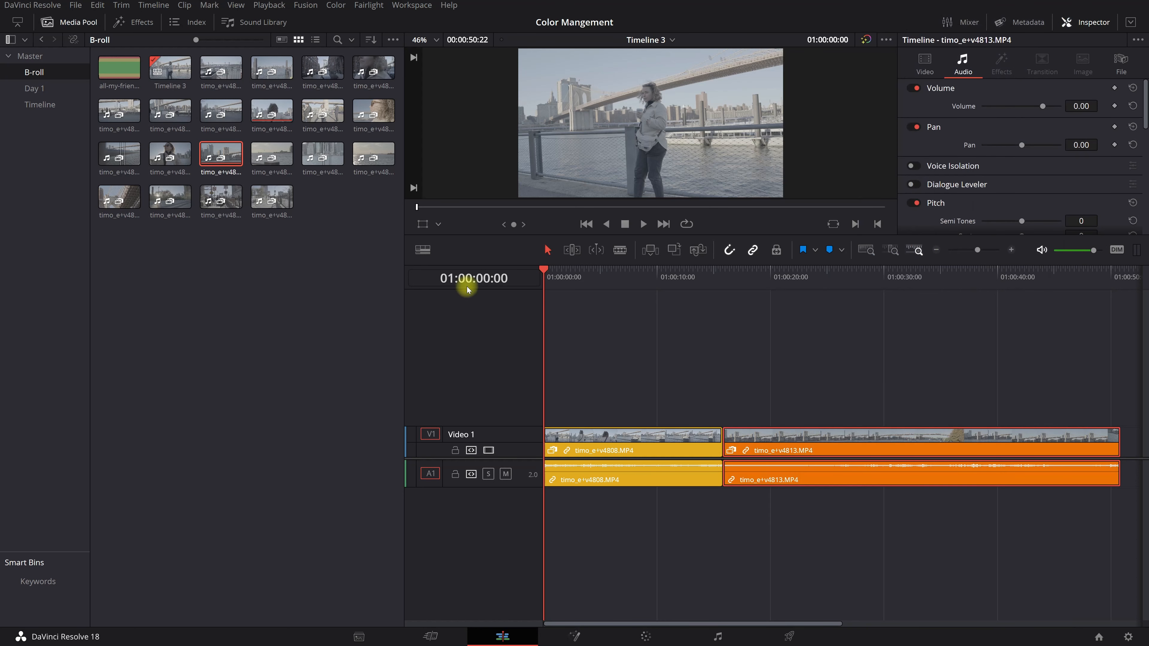
{"action": "left_click", "coordinate": [578, 358]}
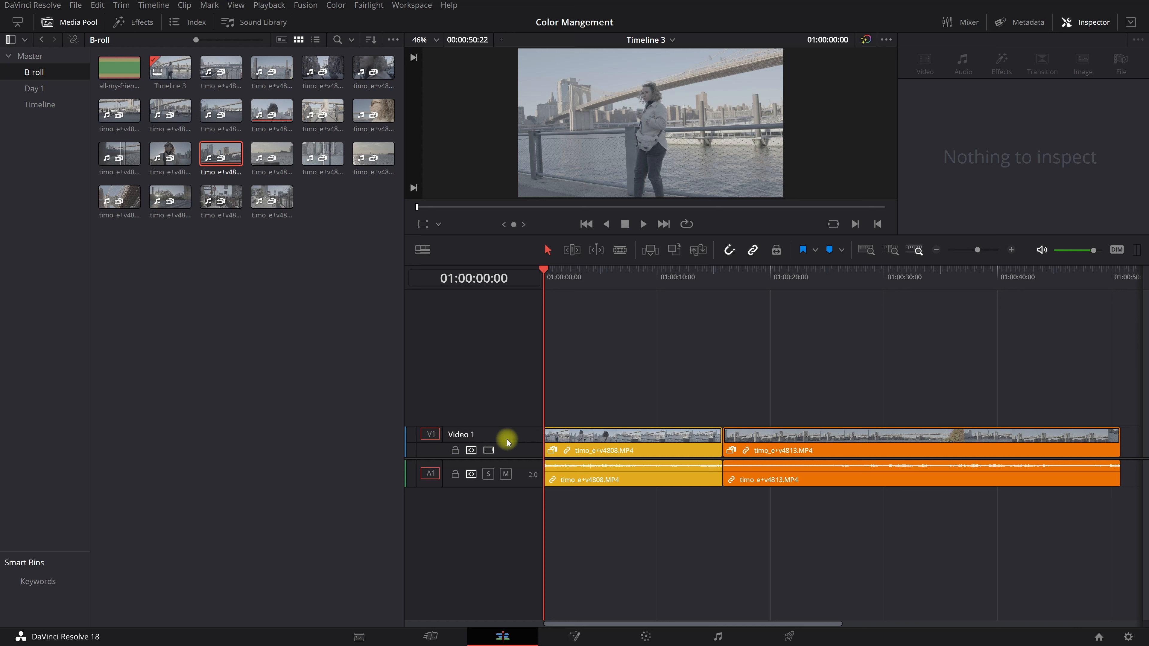
Step: Change the track color of Video 1 to Purple
{"action": "right_click", "coordinate": [498, 441]}
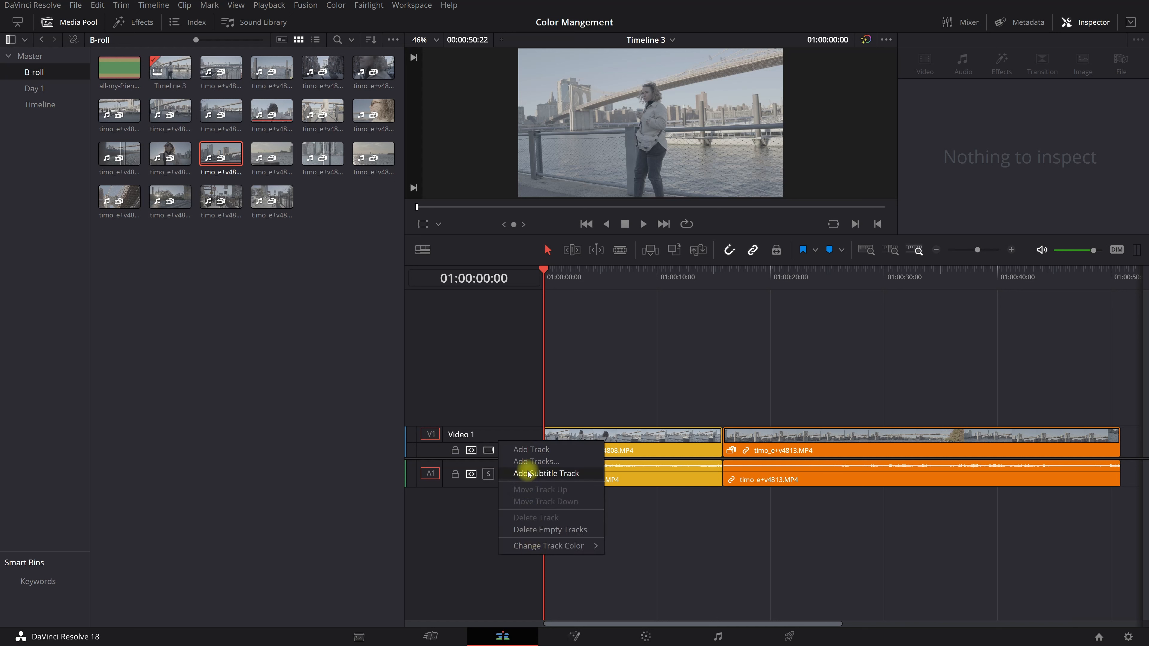
{"action": "right_click", "coordinate": [482, 432]}
{"action": "mouse_move", "coordinate": [529, 536]}
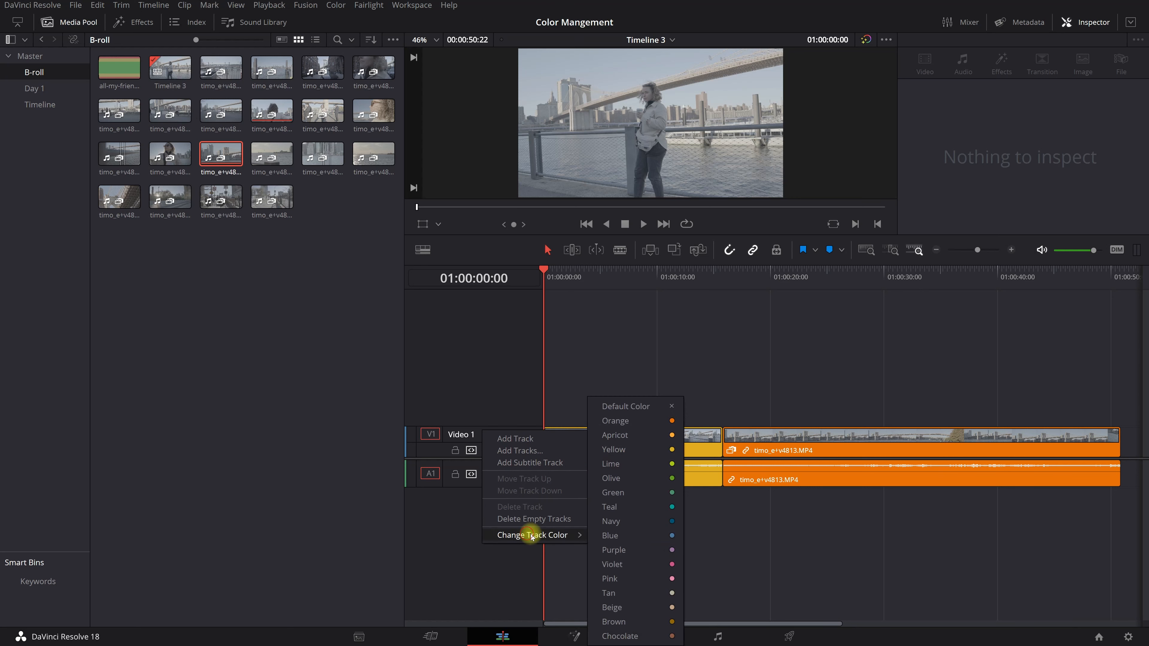
{"action": "left_click", "coordinate": [627, 536]}
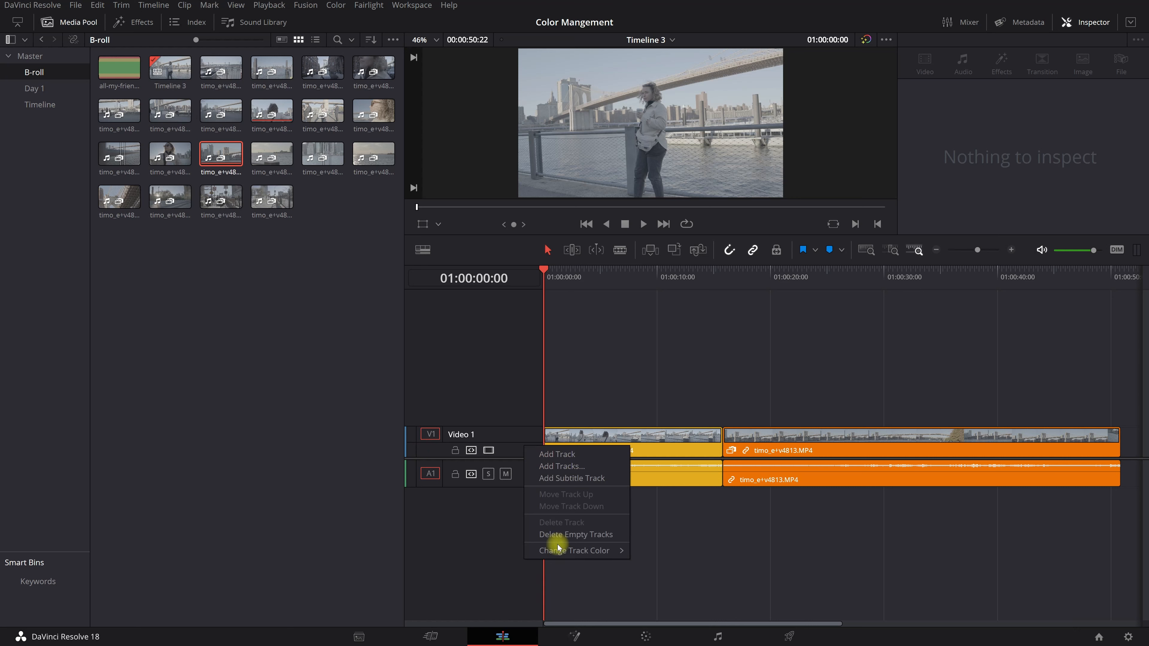
{"action": "mouse_move", "coordinate": [561, 550]}
{"action": "left_click", "coordinate": [680, 549]}
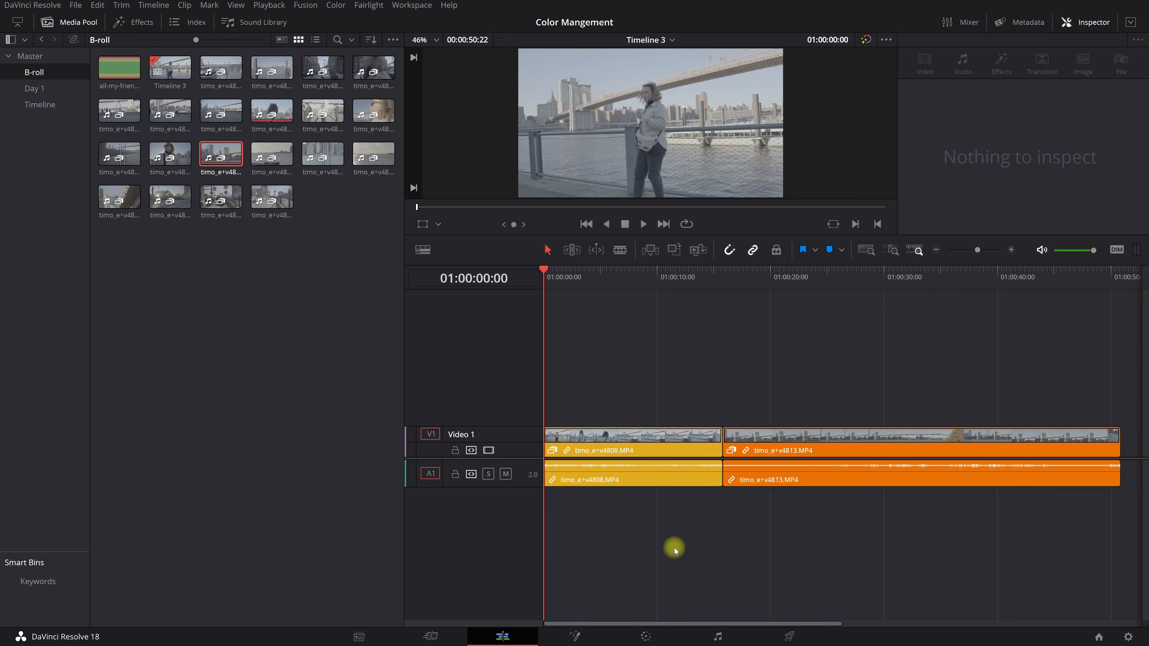
Step: Change the track color of Audio 1 to Orange
{"action": "left_click", "coordinate": [523, 474]}
{"action": "right_click", "coordinate": [523, 474]}
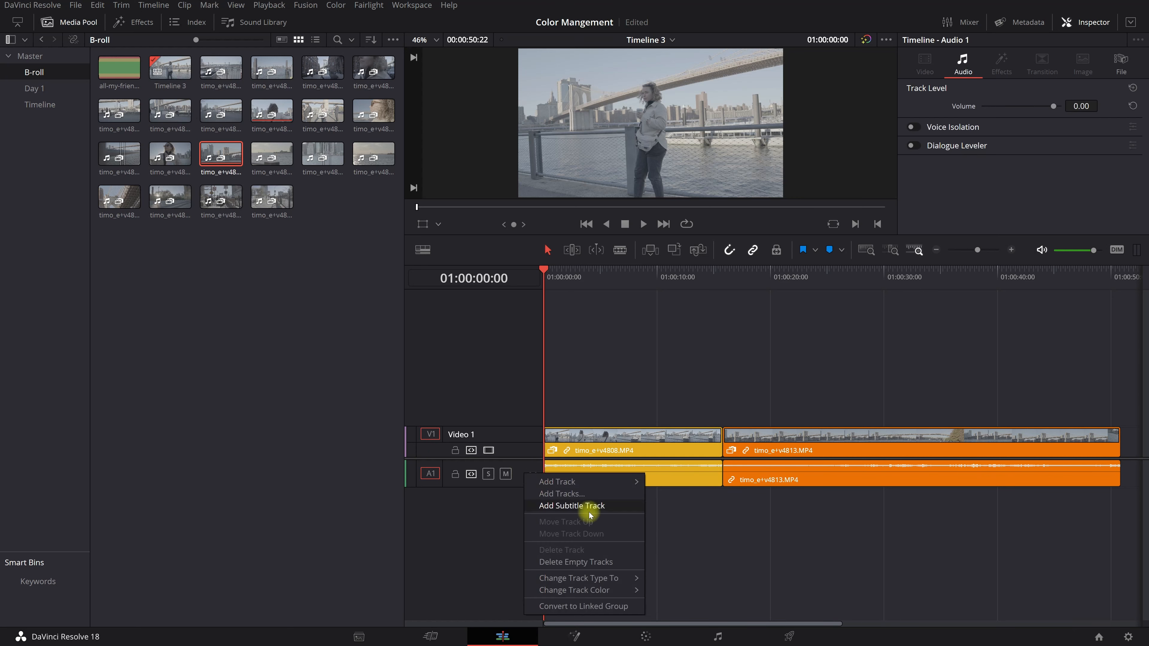
{"action": "mouse_move", "coordinate": [589, 598]}
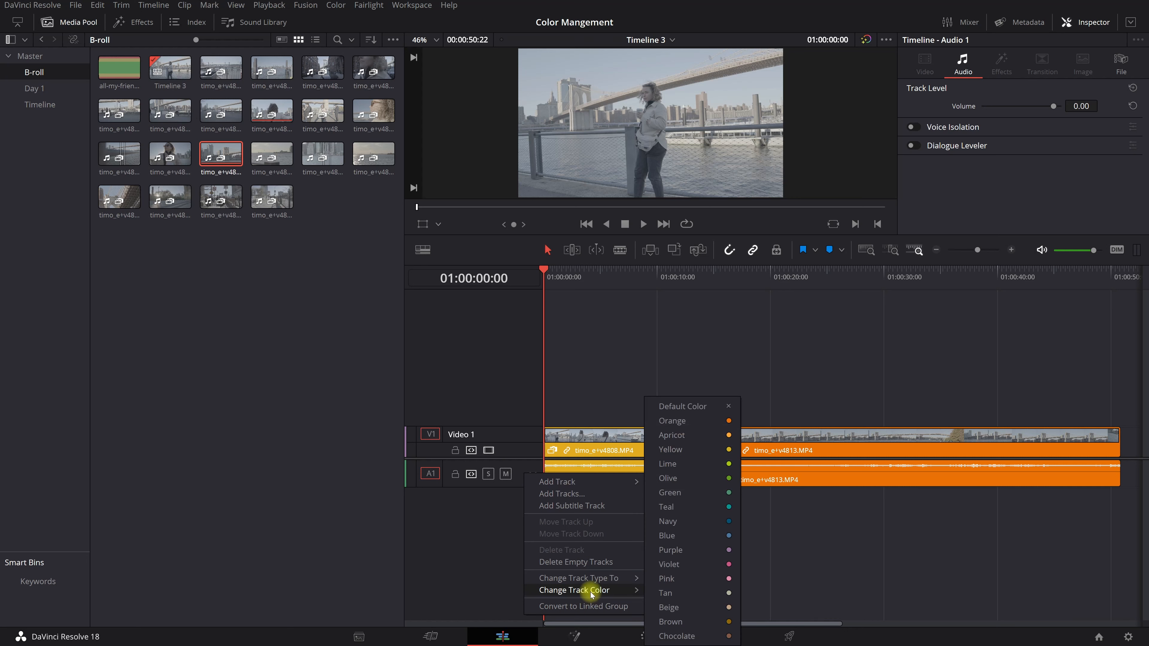
{"action": "left_click", "coordinate": [742, 418]}
Step: Move timo_e+v4808.MP4 and its audio onto new Video 2 and Audio 2 tracks, and return them to Video 1 and Audio 1
{"action": "left_click_drag", "start_coordinate": [614, 449], "coordinate": [581, 418]}
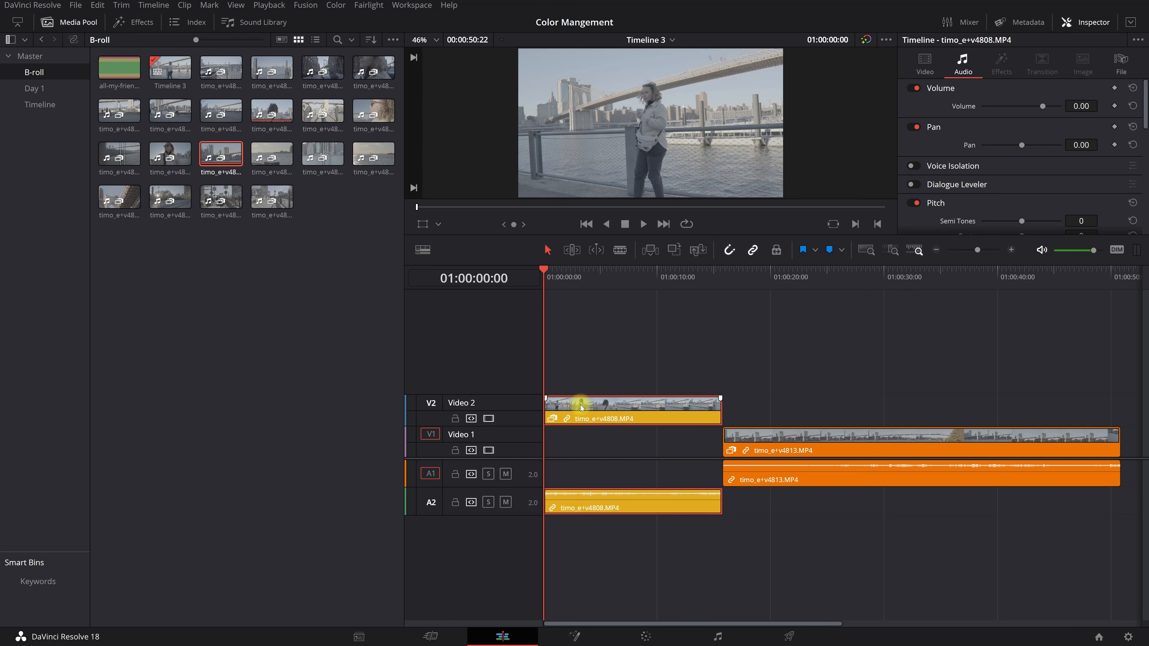
{"action": "left_click", "coordinate": [598, 442]}
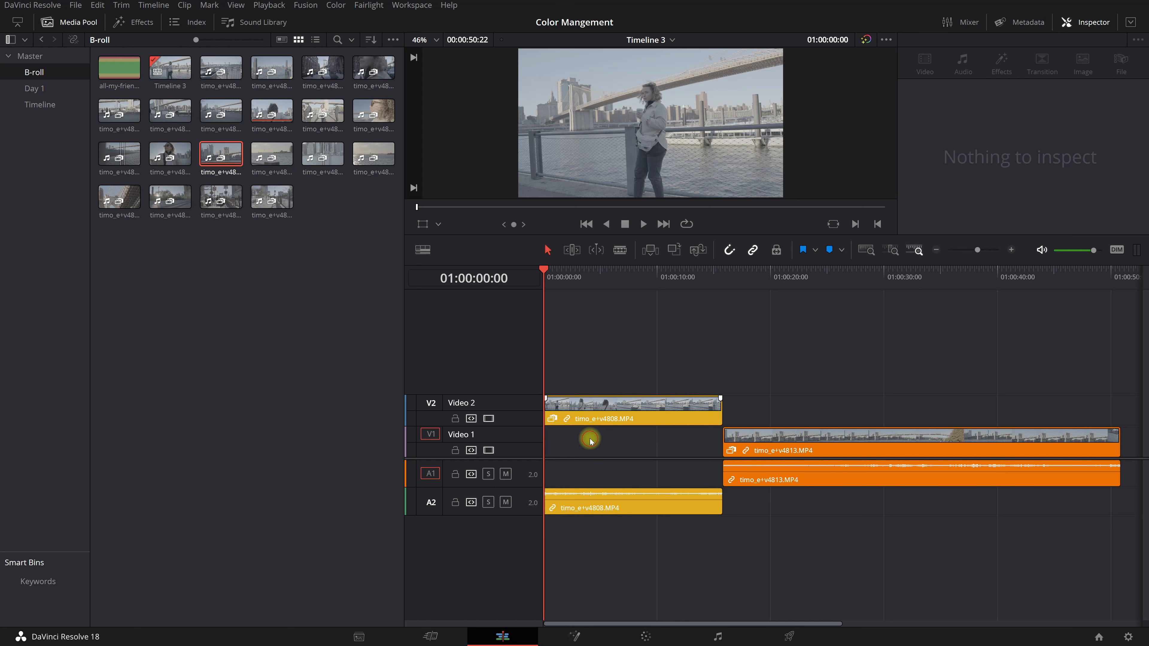
{"action": "left_click", "coordinate": [584, 411]}
{"action": "left_click", "coordinate": [593, 442]}
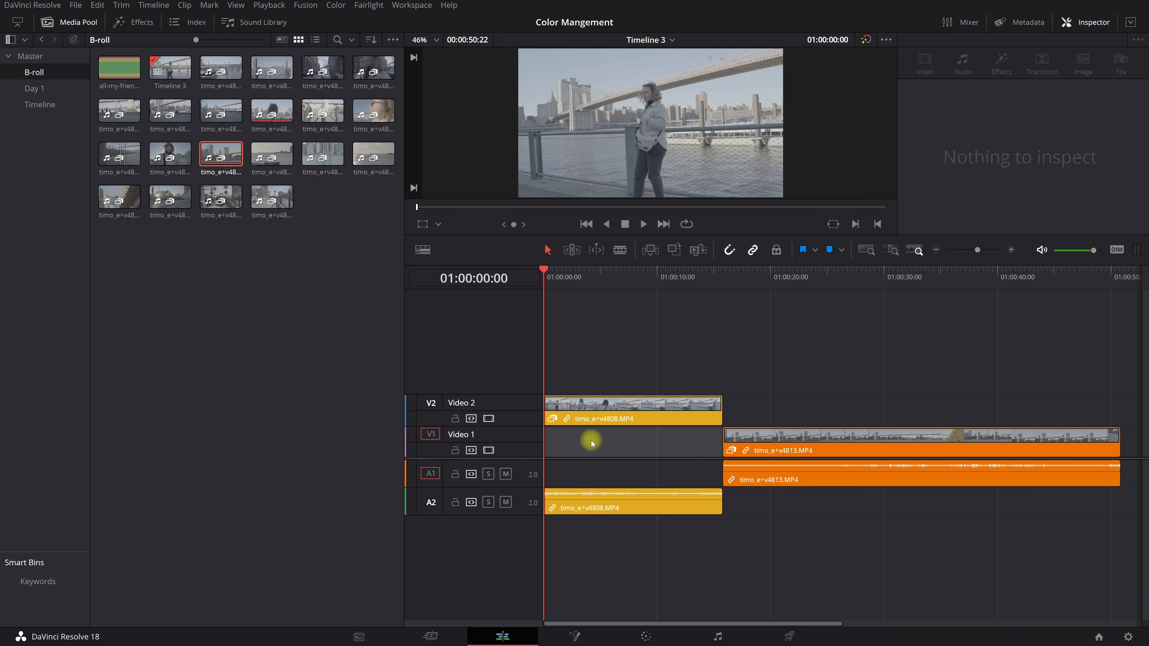
{"action": "left_click_drag", "start_coordinate": [594, 414], "coordinate": [594, 446]}
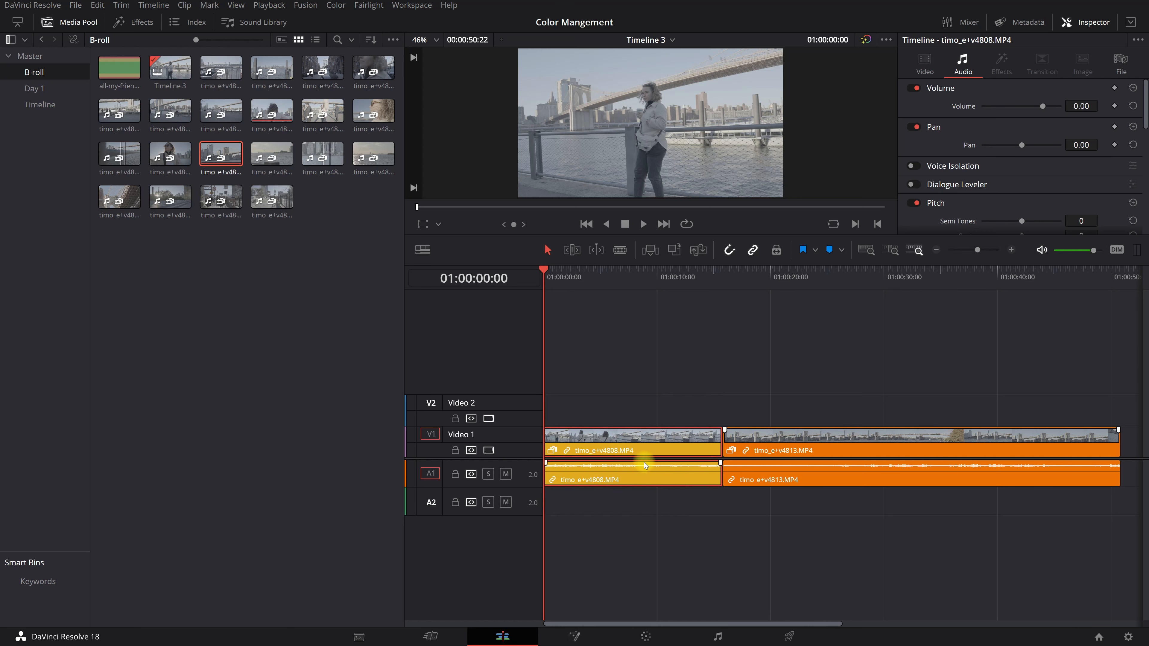